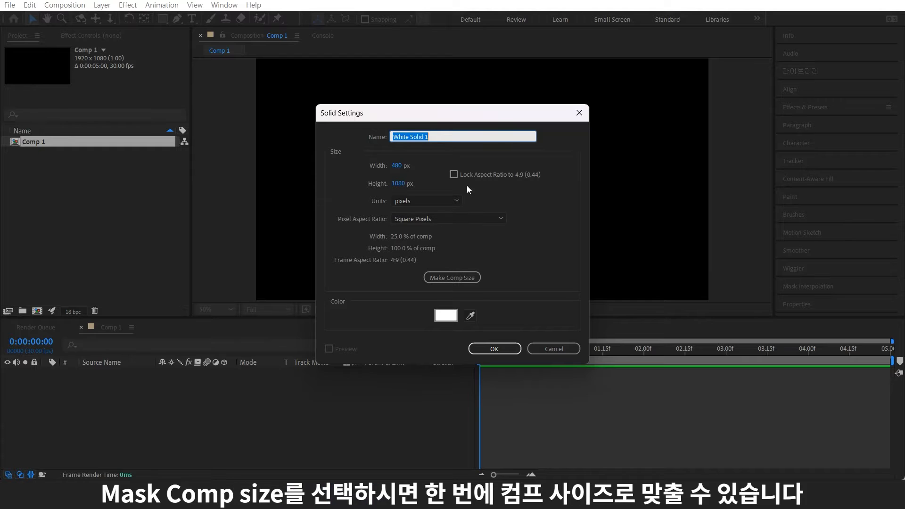
# Create a white solid at comp size and apply the Gradient Ramp effect to it
pyautogui.click(476, 278)
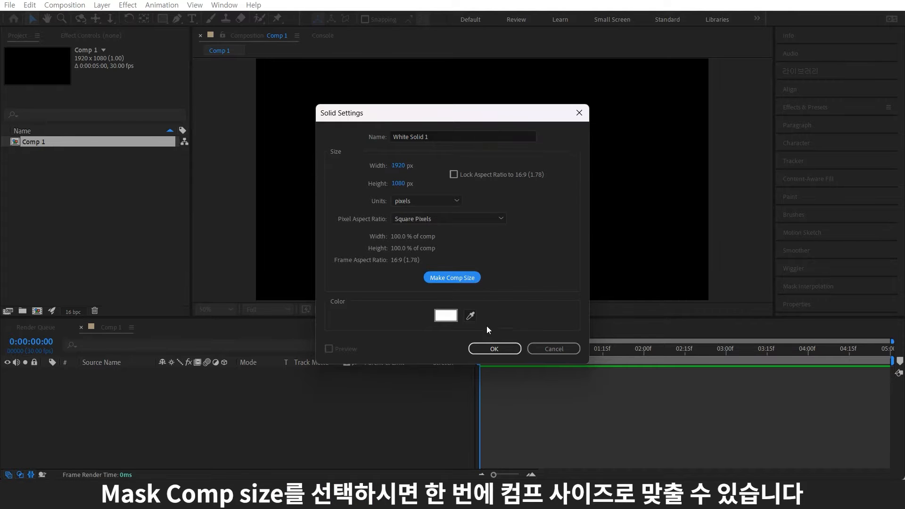
pyautogui.click(486, 349)
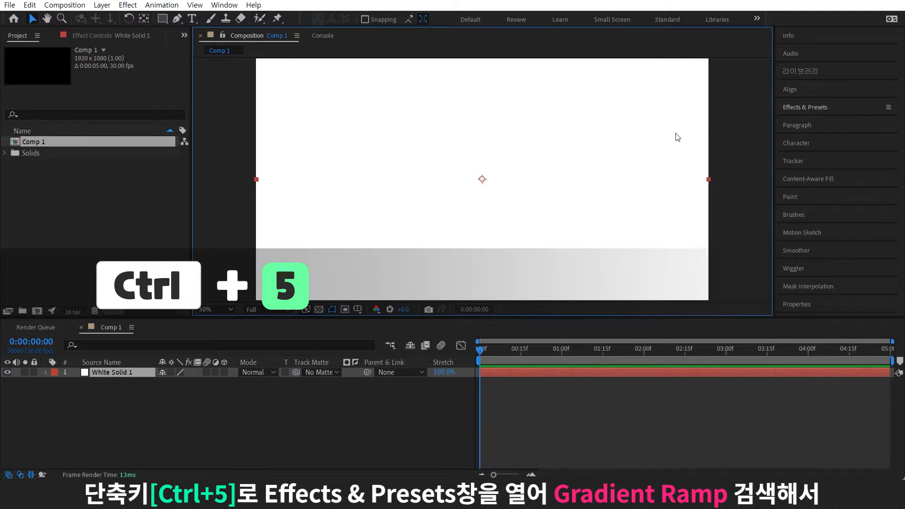
pyautogui.hotkey('ctrl', '5')
pyautogui.click(785, 160)
pyautogui.write('ramp')
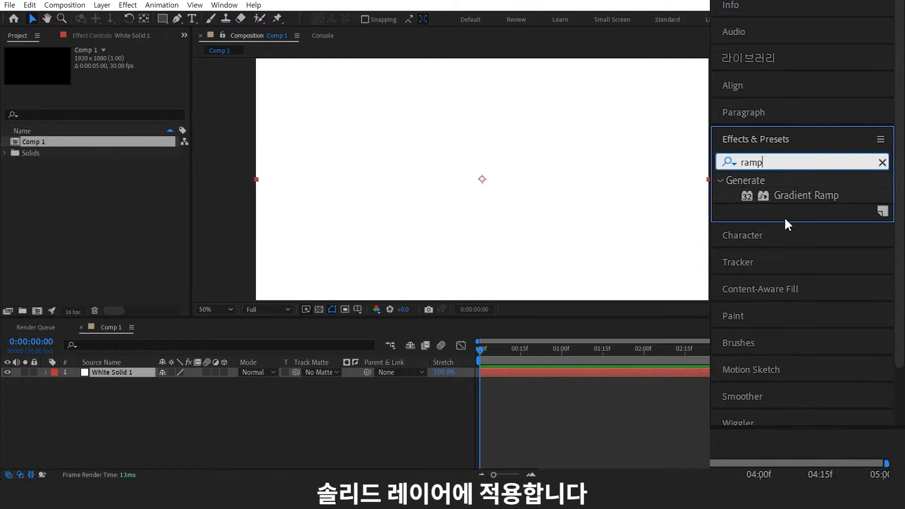
pyautogui.moveTo(838, 162); pyautogui.dragTo(588, 198)
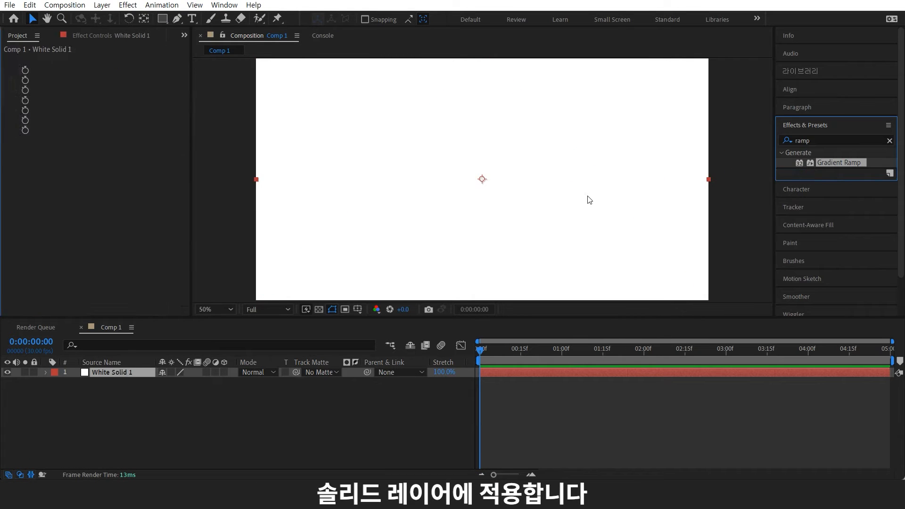
# Change the Gradient Ramp's start color to a light grey and lock the White Solid 1 background layer
pyautogui.click(112, 81)
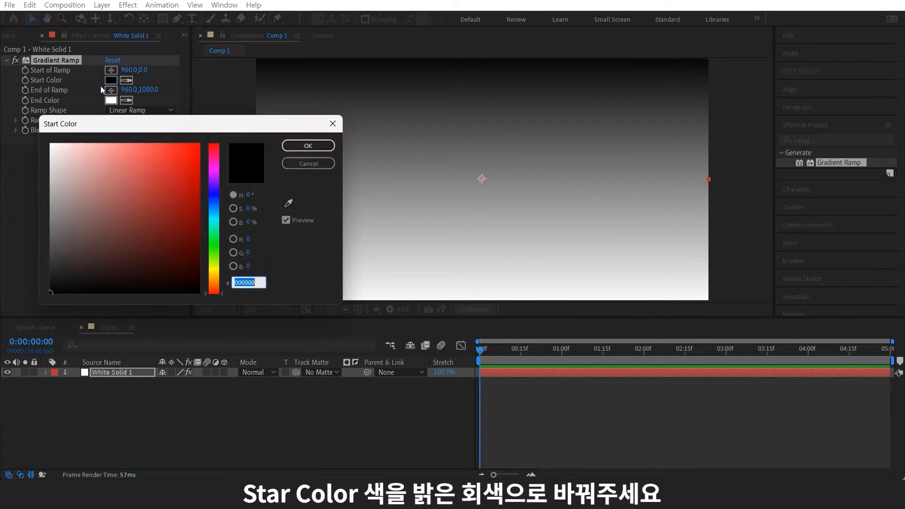
pyautogui.moveTo(50, 145); pyautogui.dragTo(49, 154)
pyautogui.click(318, 144)
pyautogui.click(38, 371)
pyautogui.click(36, 372)
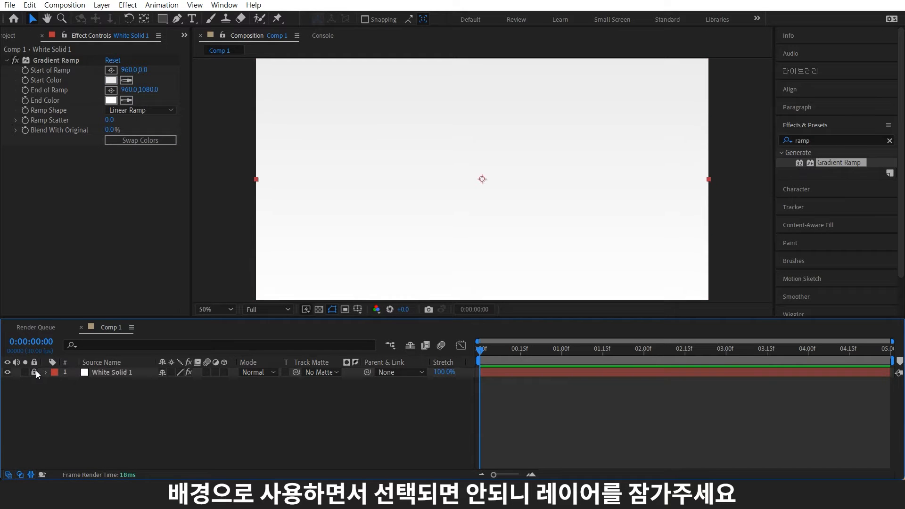
# Import the image files from the pictures folder, including new logo, as footage into the project
pyautogui.click(10, 36)
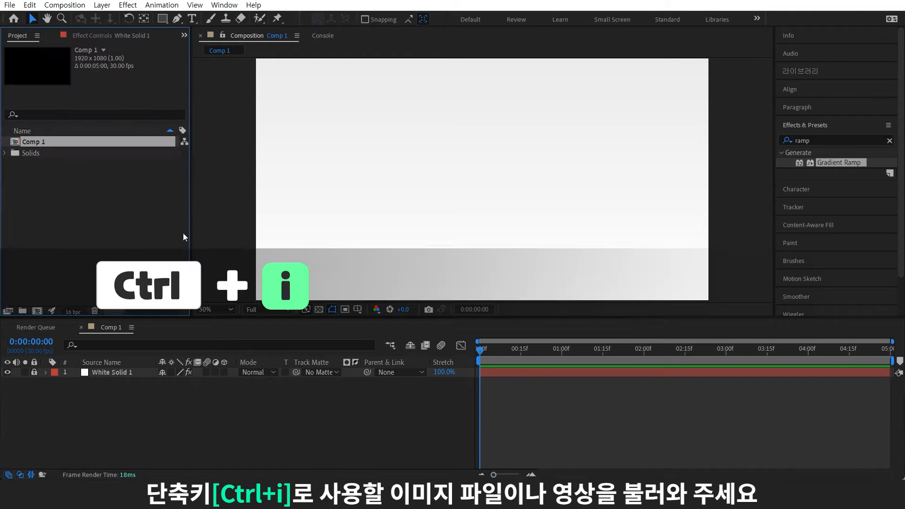
pyautogui.hotkey('ctrl', 'i')
pyautogui.click(139, 137)
pyautogui.scroll(-8, 213, 219)
pyautogui.keyDown('shift'); pyautogui.click(142, 172); pyautogui.keyUp('shift')
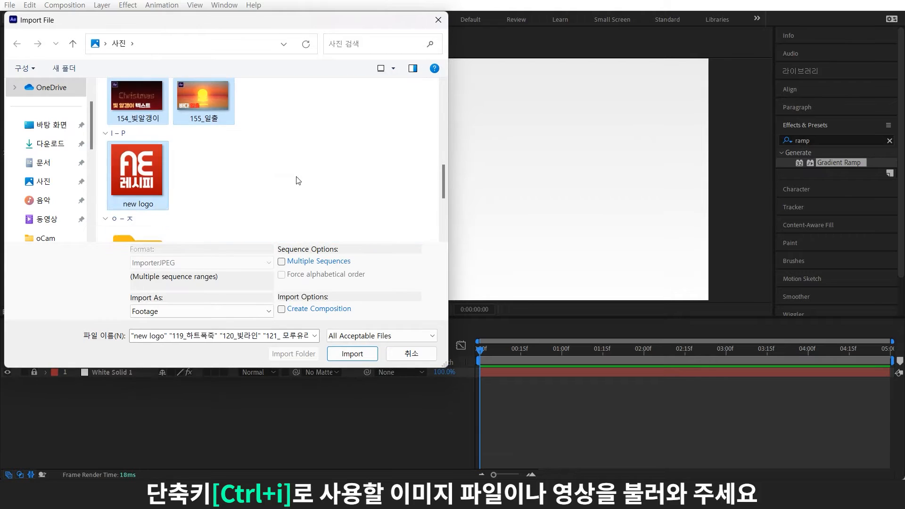
pyautogui.scroll(7, 296, 179)
pyautogui.scroll(5, 302, 182)
pyautogui.click(353, 353)
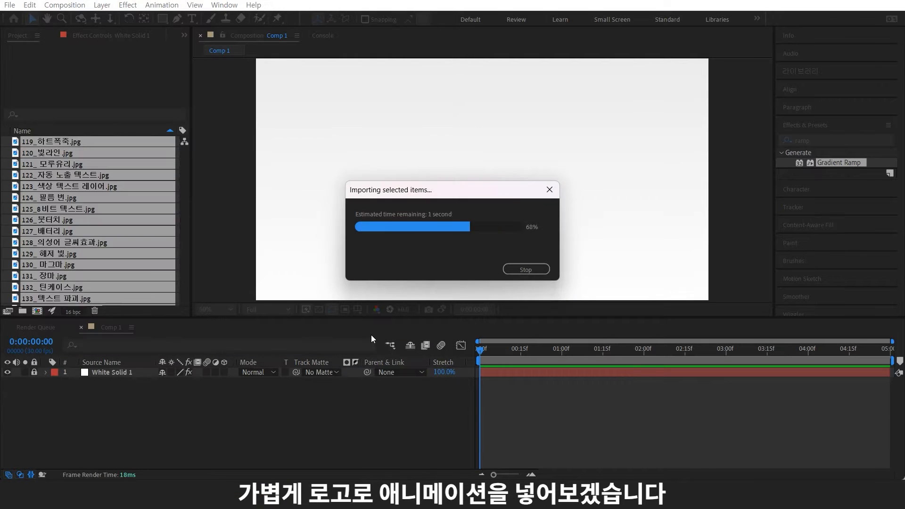
# Add new logo.jpg to Comp 1 above the white solid and set its scale to 20%
pyautogui.scroll(-4, 63, 230)
pyautogui.moveTo(118, 285); pyautogui.dragTo(179, 377)
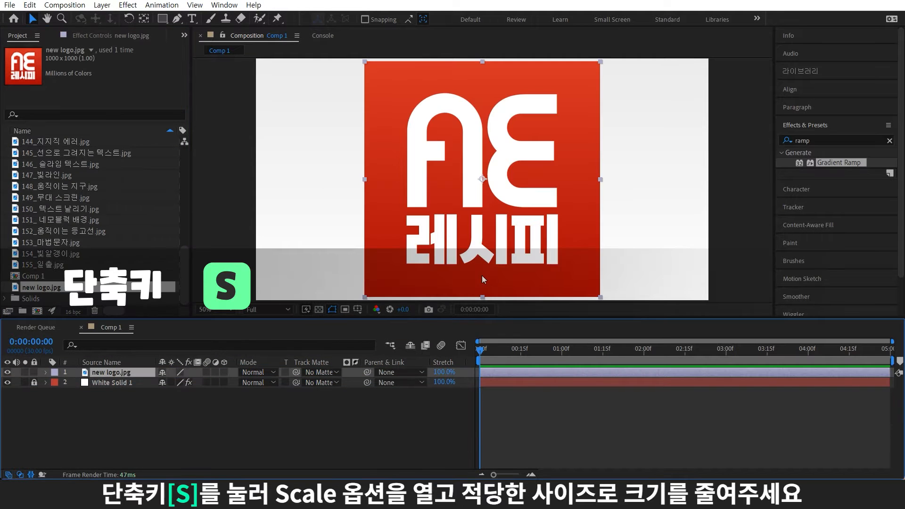
pyautogui.press('s')
pyautogui.click(176, 382)
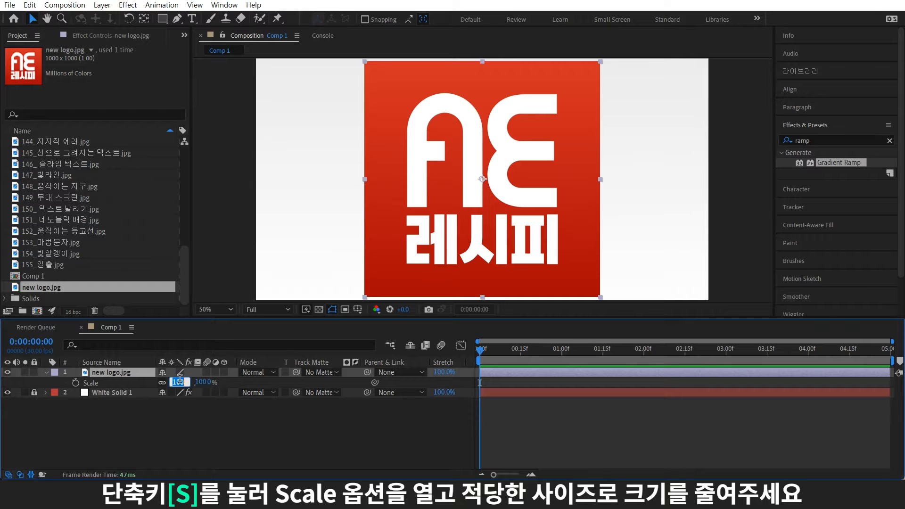
pyautogui.write('20.0,20.0')
pyautogui.press('Return')
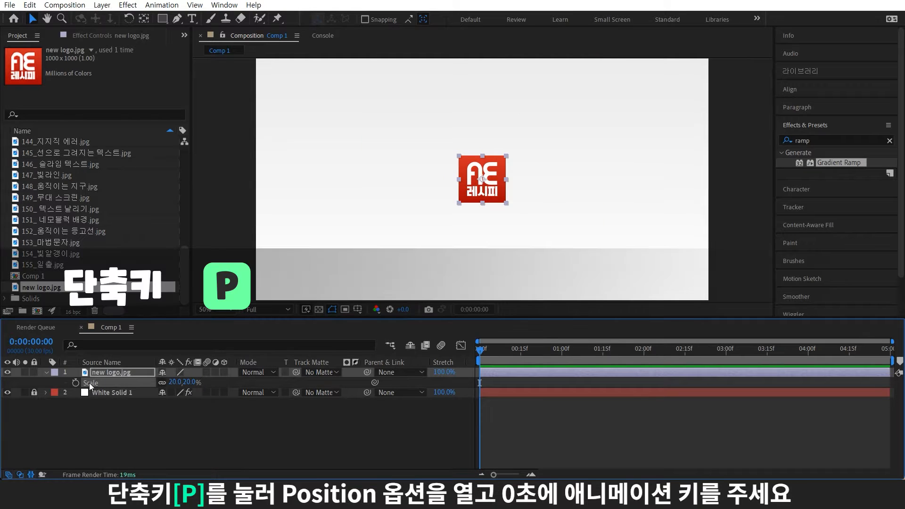
# Keyframe the logo's Position at 0 seconds with Y set to about 1189, below the frame
pyautogui.press('p')
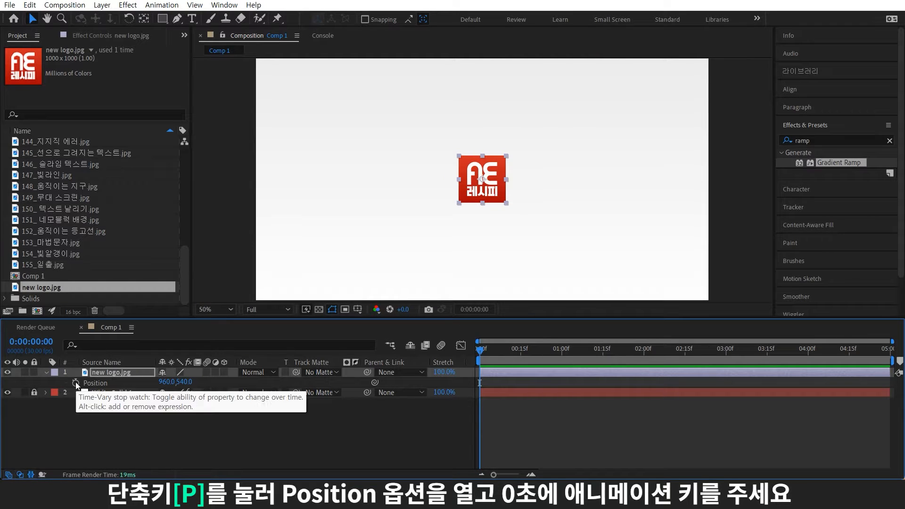
pyautogui.click(75, 382)
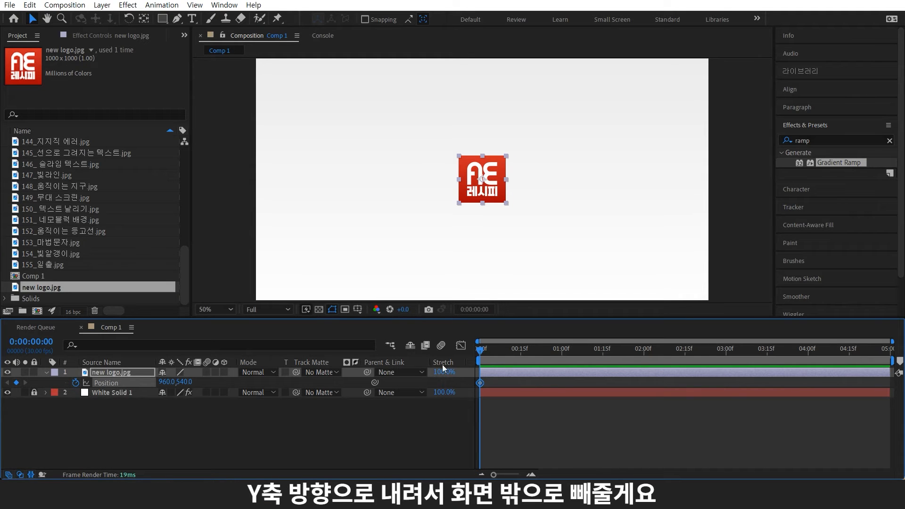
pyautogui.moveTo(187, 384); pyautogui.dragTo(354, 378)
pyautogui.scroll(-2, 554, 224)
pyautogui.scroll(2, 553, 224)
pyautogui.scroll(-1, 553, 225)
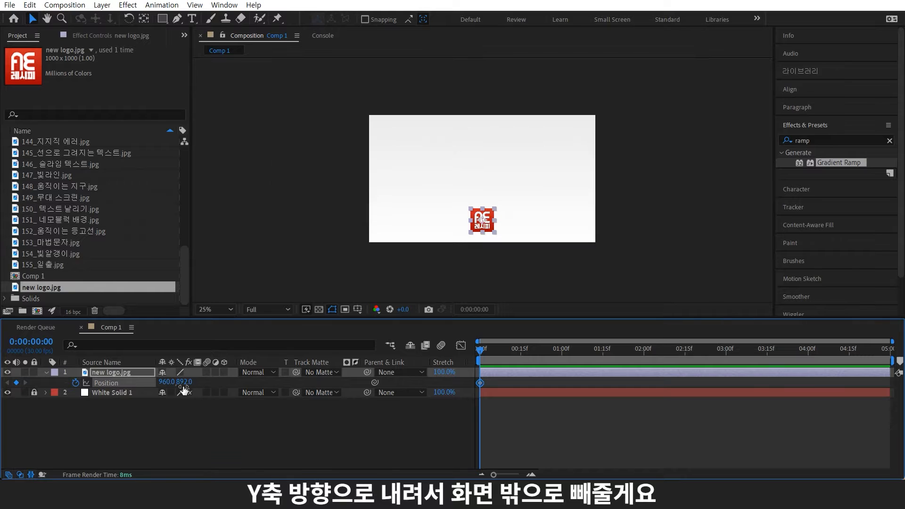
pyautogui.moveTo(185, 384); pyautogui.dragTo(369, 363)
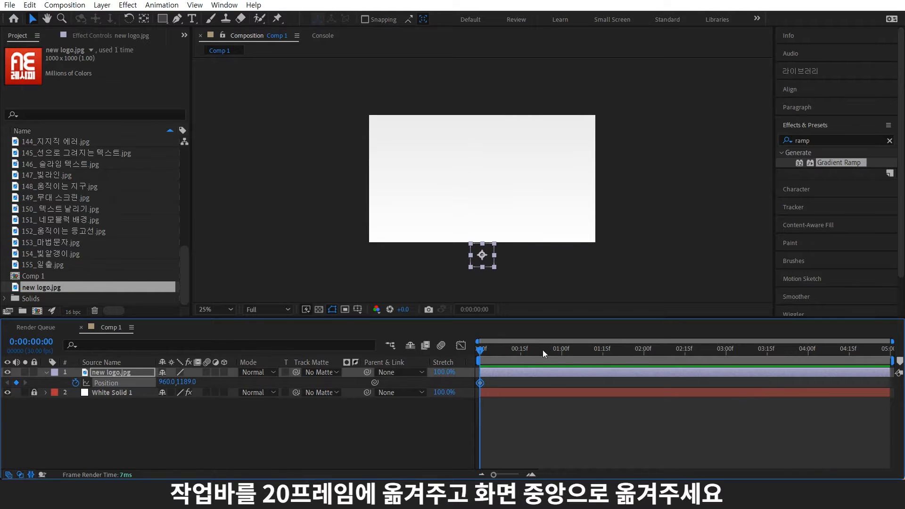
# Add a Position keyframe for the logo at frame 20 with Y set to 540
pyautogui.click(530, 475)
pyautogui.click(699, 350)
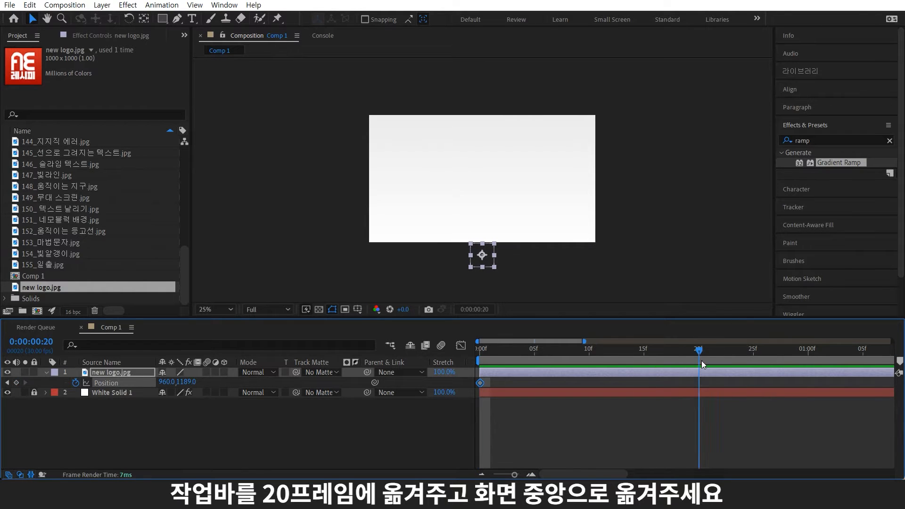
pyautogui.write('54')
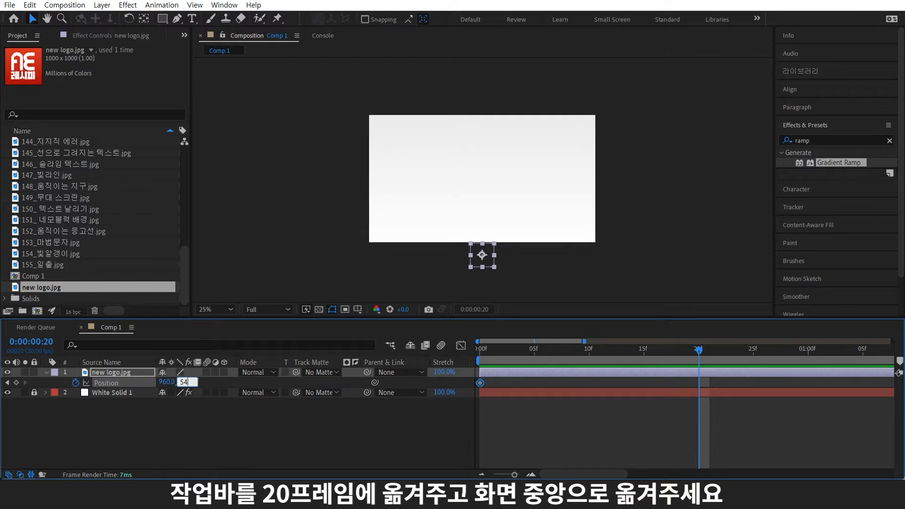
pyautogui.write('0')
pyautogui.press('Return')
# Make the logo a 3D layer and keyframe its Y Rotation at 0° on frame 20 and about 202° on frame 0
pyautogui.press('r')
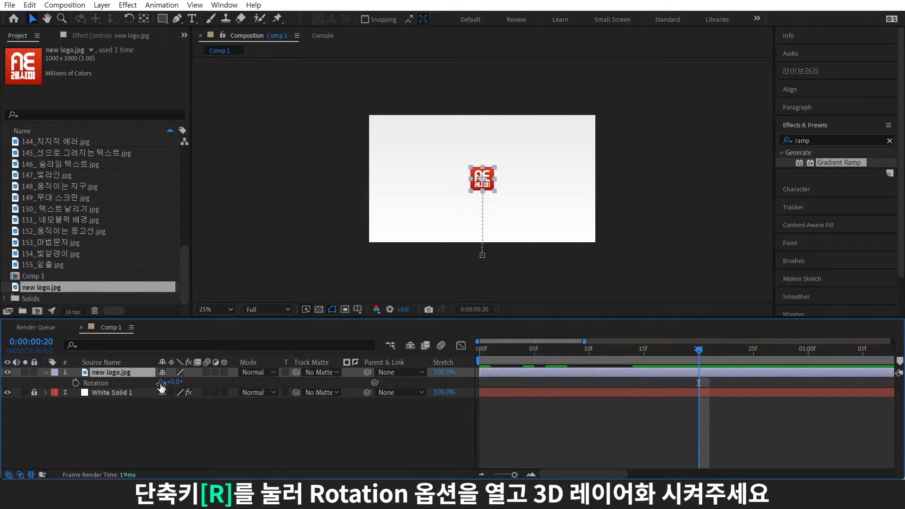
pyautogui.click(223, 373)
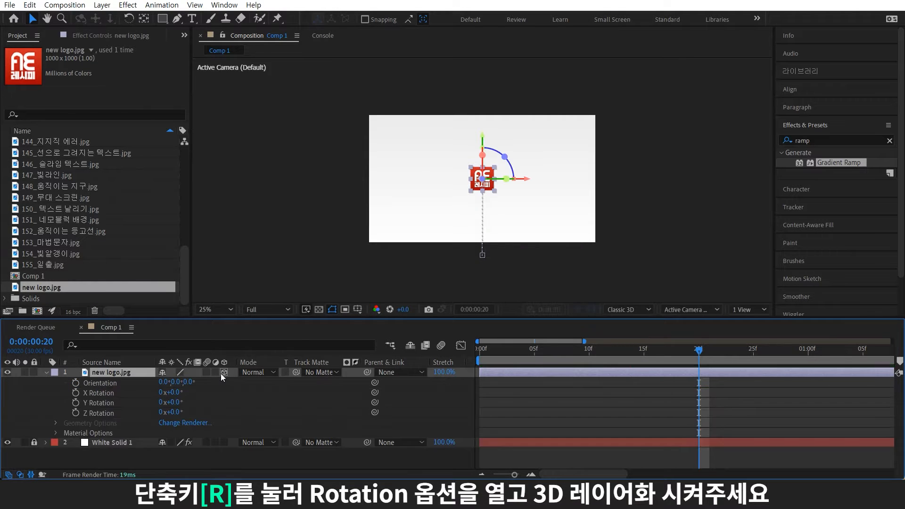
pyautogui.click(76, 403)
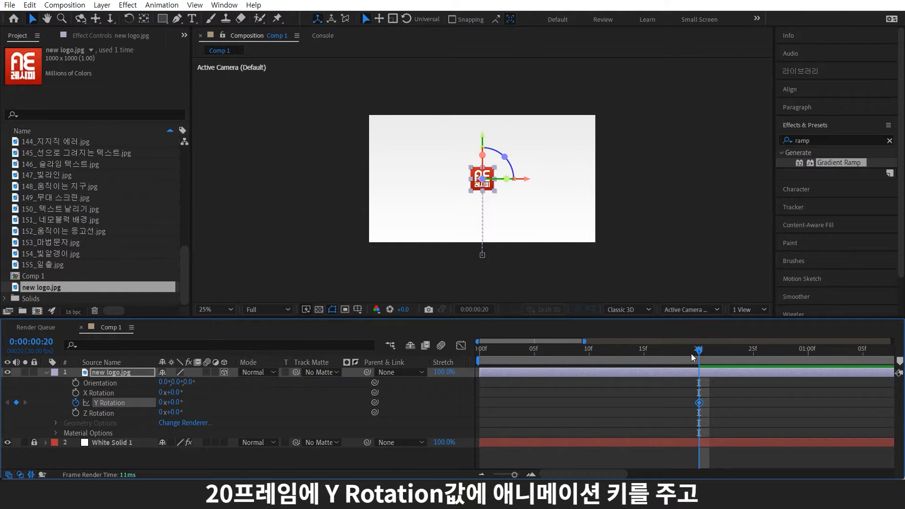
pyautogui.moveTo(691, 353); pyautogui.dragTo(472, 366)
pyautogui.moveTo(174, 403); pyautogui.dragTo(293, 406)
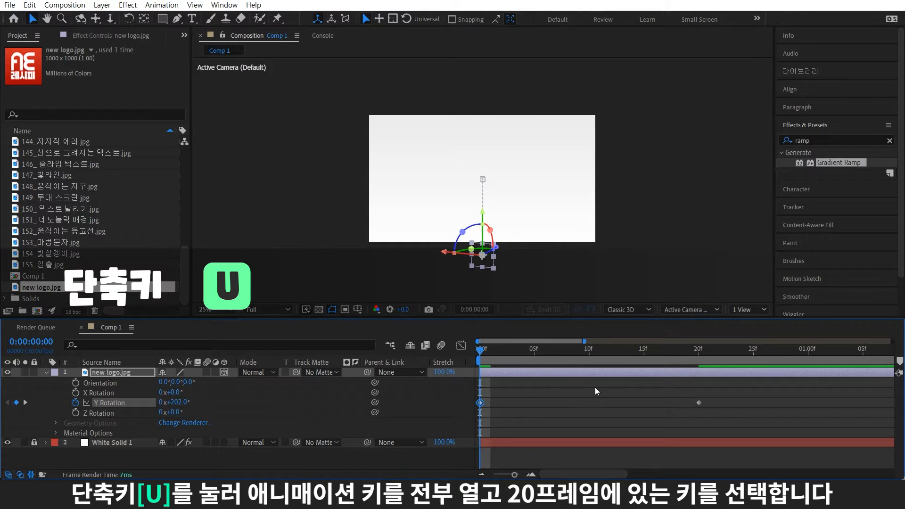
# Apply Easy Ease to the logo's Position and Y Rotation keyframes at frame 20
pyautogui.press('u')
pyautogui.moveTo(732, 384); pyautogui.dragTo(668, 398)
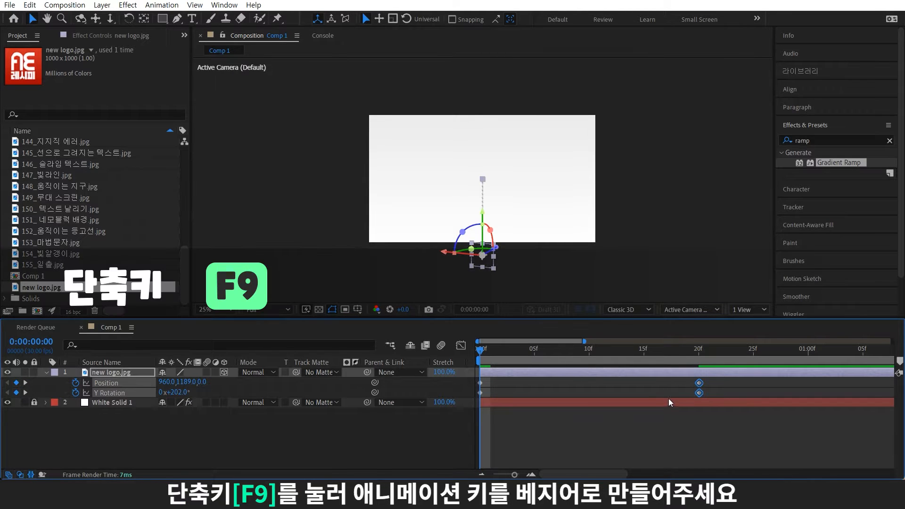
pyautogui.press('F9')
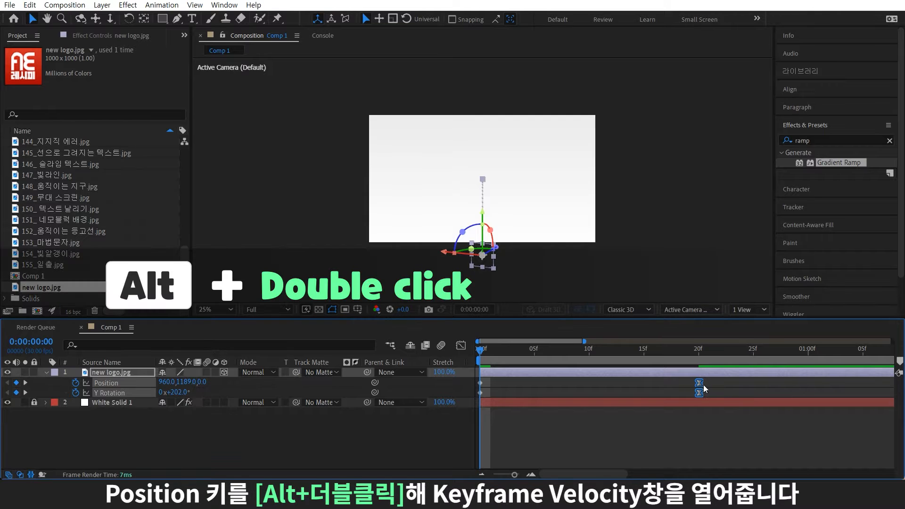
# Set the incoming velocity influence to 100% for both the Position and Y Rotation keyframes at frame 20
pyautogui.keyDown('alt'); pyautogui.doubleClick(699, 382); pyautogui.keyUp('alt')
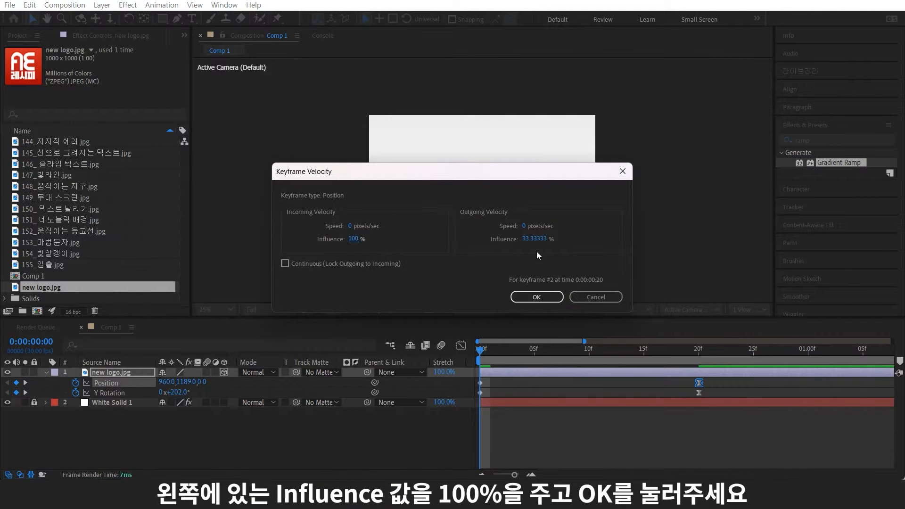
pyautogui.click(550, 296)
pyautogui.click(699, 392)
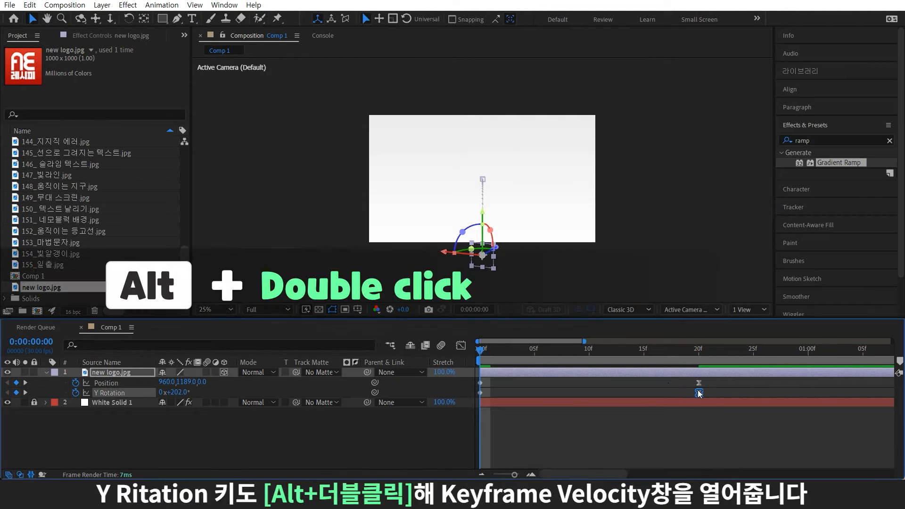
pyautogui.keyDown('alt'); pyautogui.doubleClick(698, 392); pyautogui.keyUp('alt')
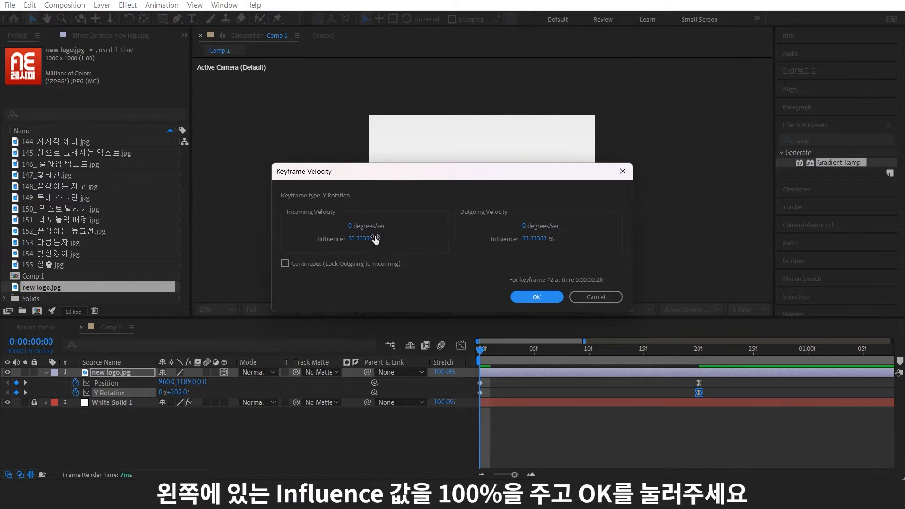
pyautogui.moveTo(372, 239); pyautogui.dragTo(464, 243)
pyautogui.click(534, 295)
# Add a Scale keyframe to the logo layer at frame 25, keeping 20%
pyautogui.moveTo(480, 395); pyautogui.dragTo(751, 414)
pyautogui.press('s')
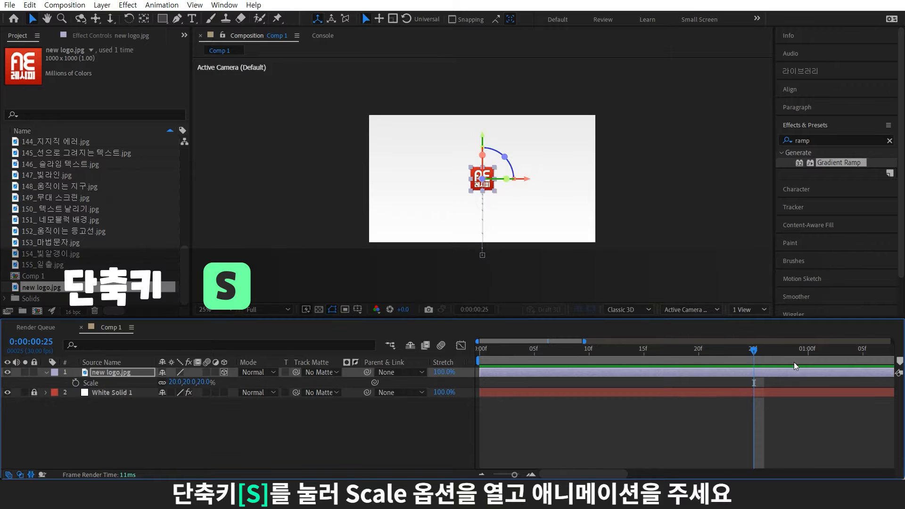
pyautogui.click(75, 383)
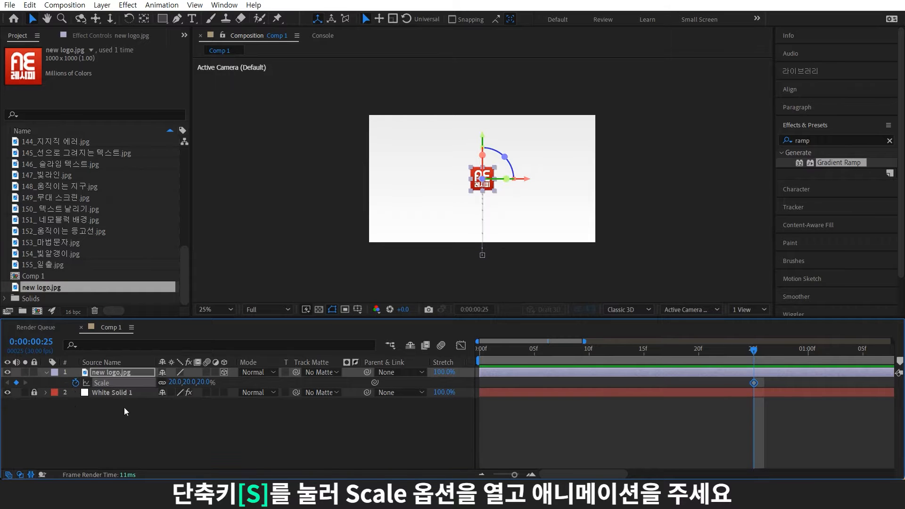
# Keyframe the logo's Scale at 15% on frame 28 and 25% at 0:00:01:02
pyautogui.moveTo(756, 359); pyautogui.dragTo(785, 371)
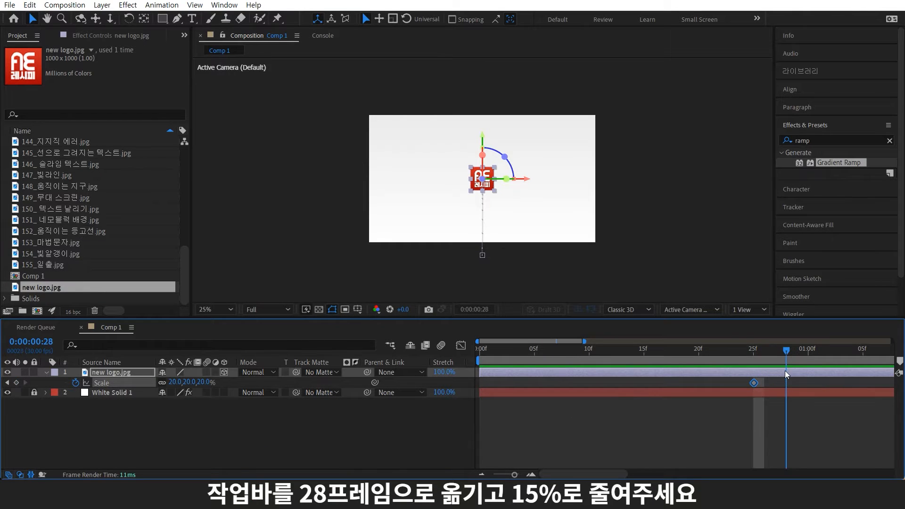
pyautogui.click(211, 383)
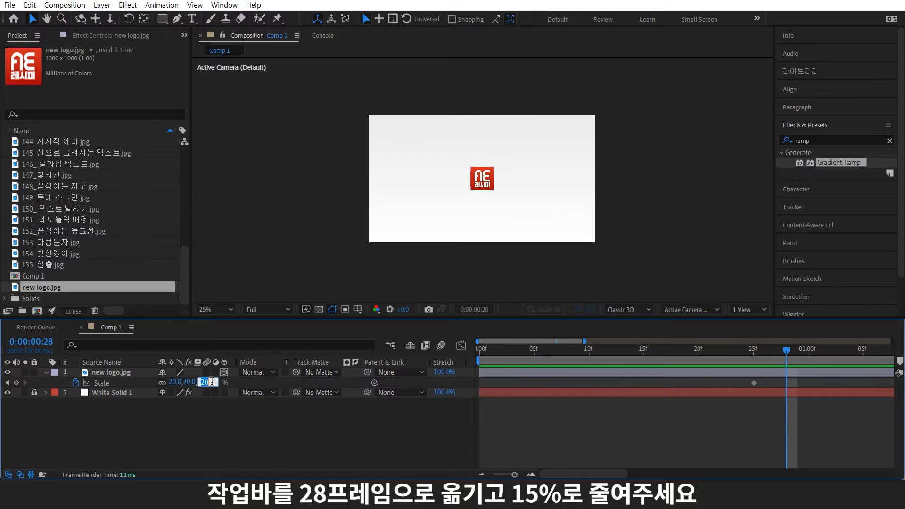
pyautogui.press('Return')
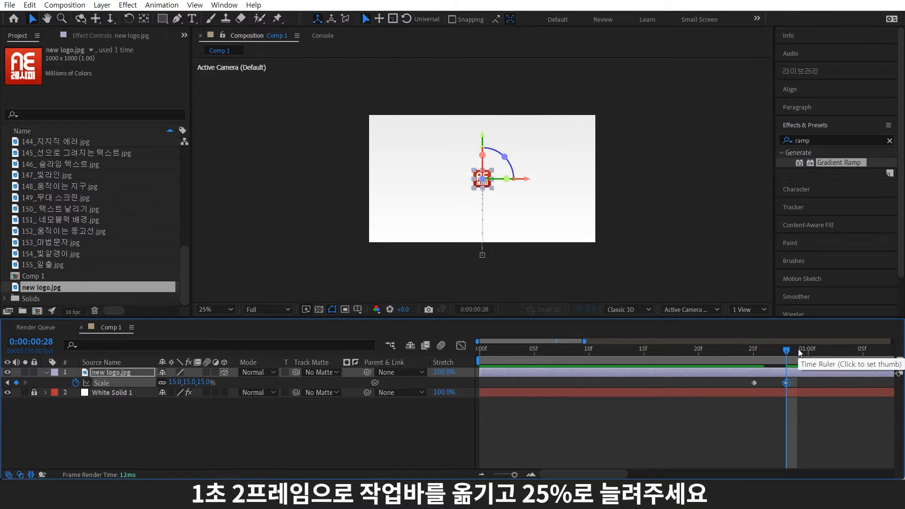
pyautogui.moveTo(798, 348); pyautogui.dragTo(831, 383)
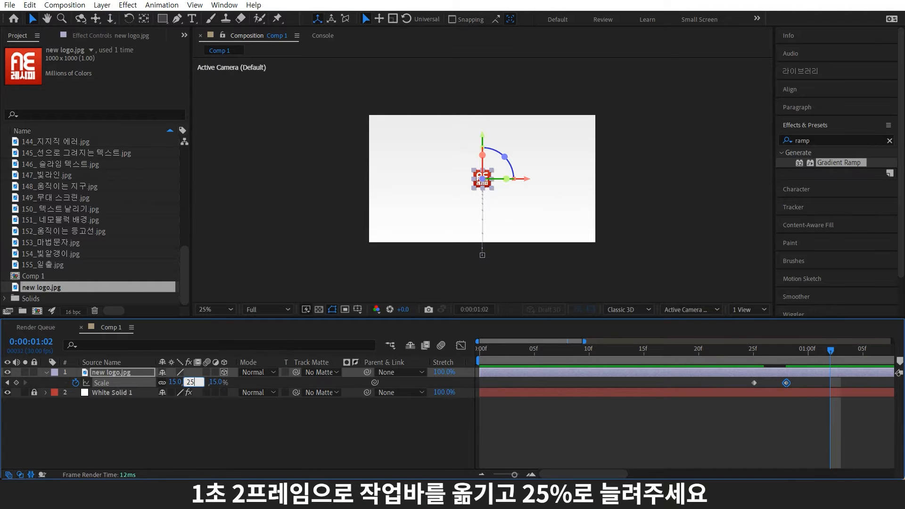
pyautogui.press('Return')
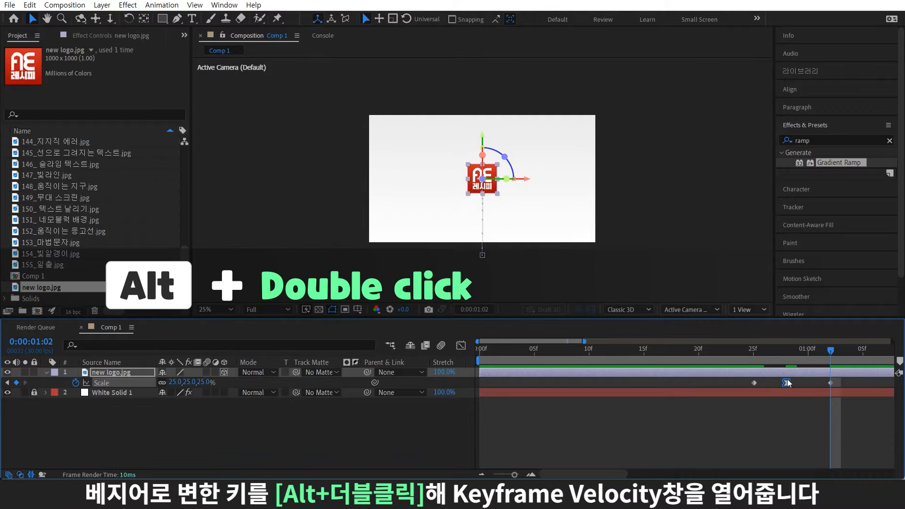
# Set the incoming and outgoing velocity influence of the logo's Scale keyframe at frame 28 to 60%
pyautogui.keyDown('alt'); pyautogui.doubleClick(786, 383); pyautogui.keyUp('alt')
pyautogui.click(361, 283)
pyautogui.write('6')
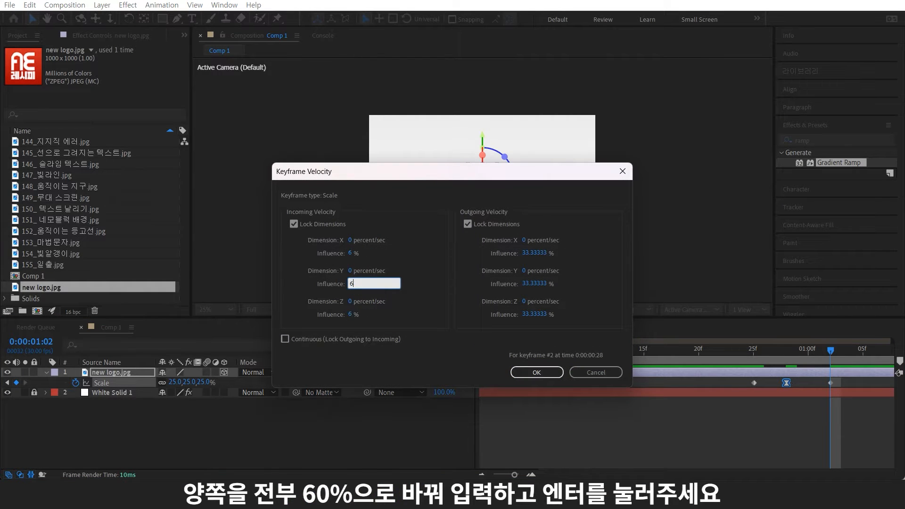
pyautogui.write('0')
pyautogui.click(530, 284)
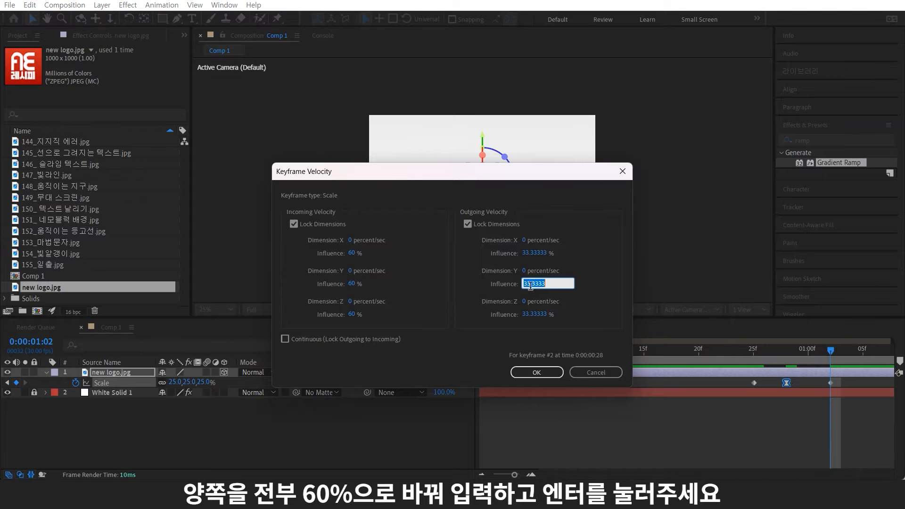
pyautogui.press('Return')
# Trim the end of the logo layer at 0:00:01:02 and shorten it by one more frame
pyautogui.hotkey('alt', ']')
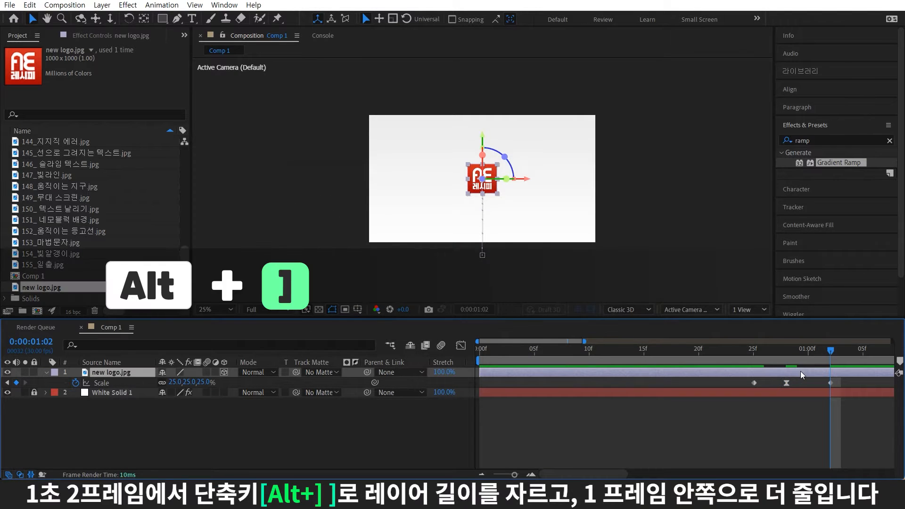
pyautogui.hotkey('alt', ']')
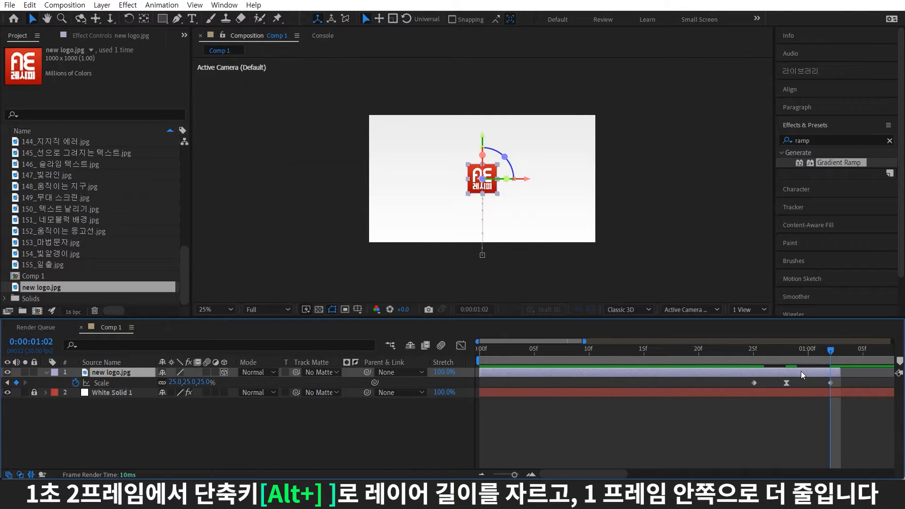
pyautogui.moveTo(843, 375); pyautogui.dragTo(835, 380)
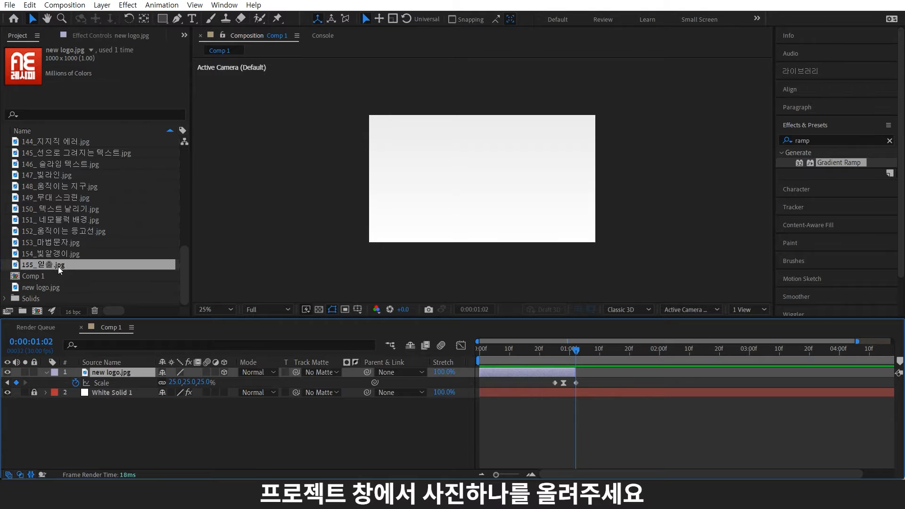
# Place the image 155_일출.jpg between the logo and White Solid 1 layers and trim its start to 0:00:01:02
pyautogui.moveTo(58, 265); pyautogui.dragTo(276, 389)
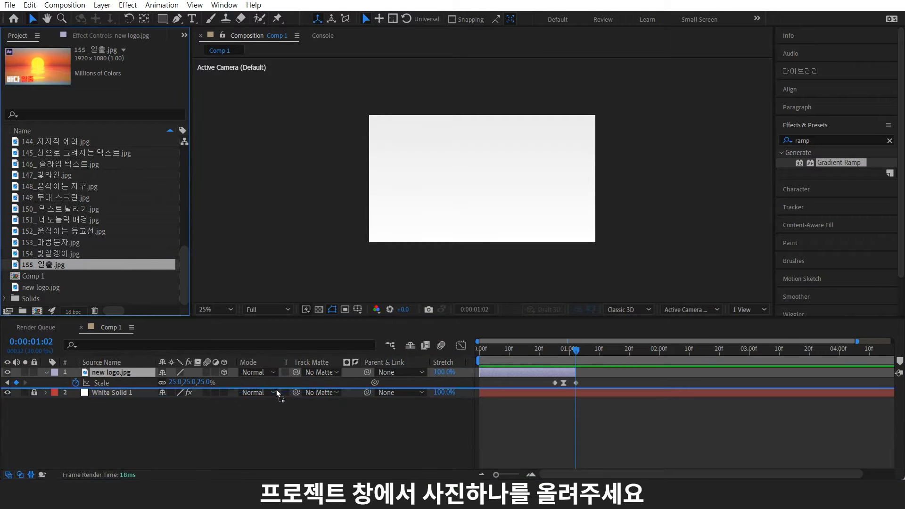
pyautogui.hotkey('alt', '[')
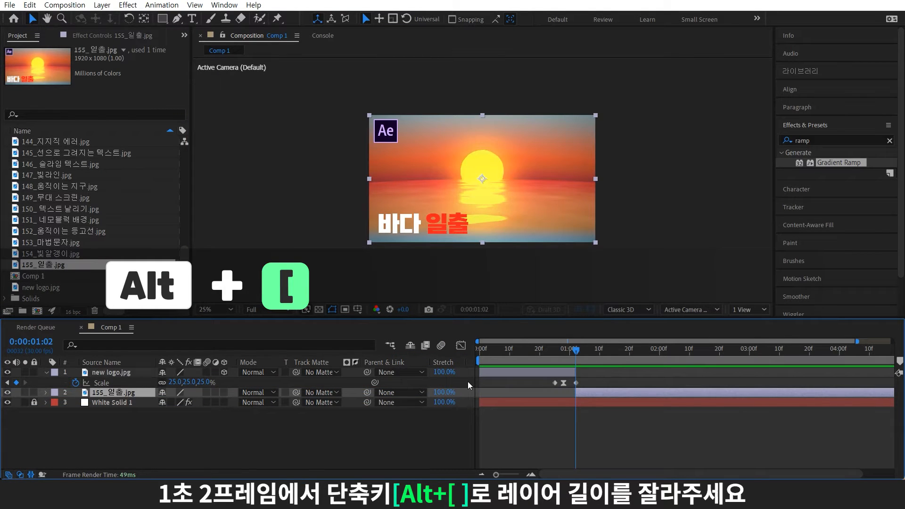
pyautogui.click(564, 352)
pyautogui.moveTo(564, 353); pyautogui.dragTo(577, 358)
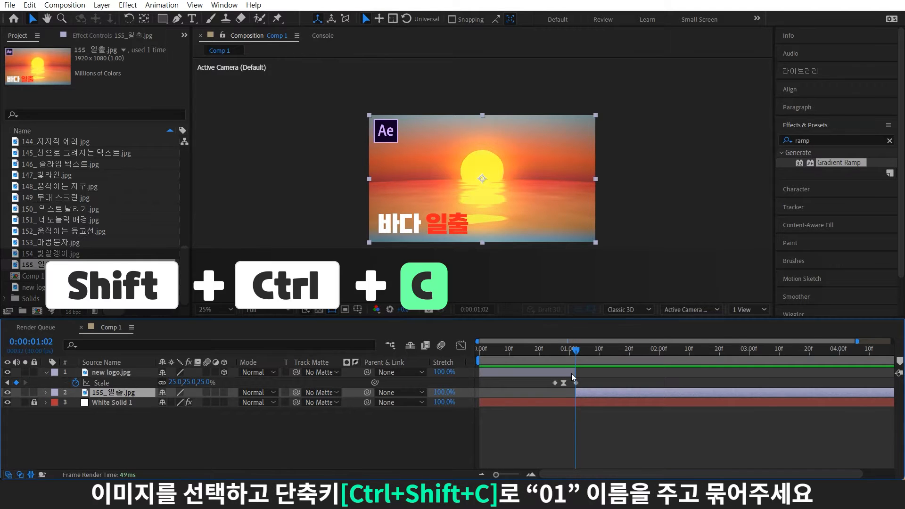
# Pre-compose the sunrise image layer as a new composition named 01
pyautogui.hotkey('ctrl', 'shift', 'c')
pyautogui.write('01')
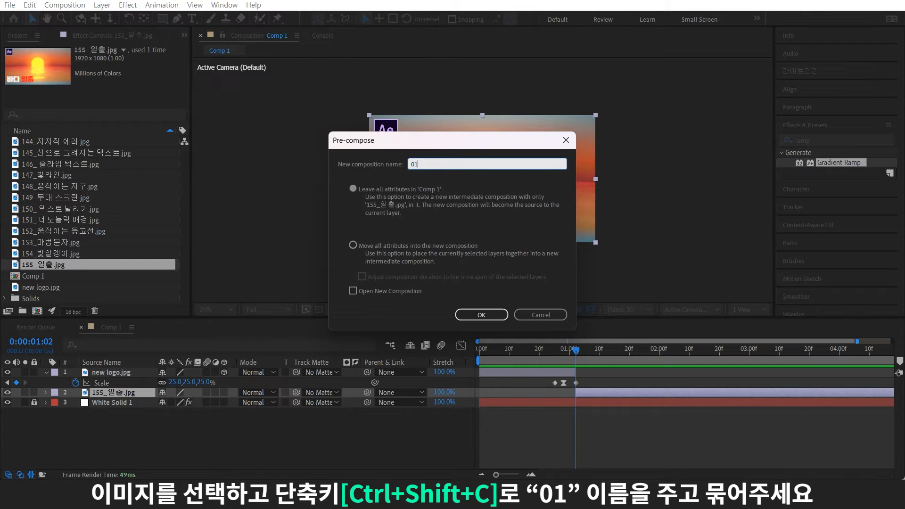
pyautogui.press('Return')
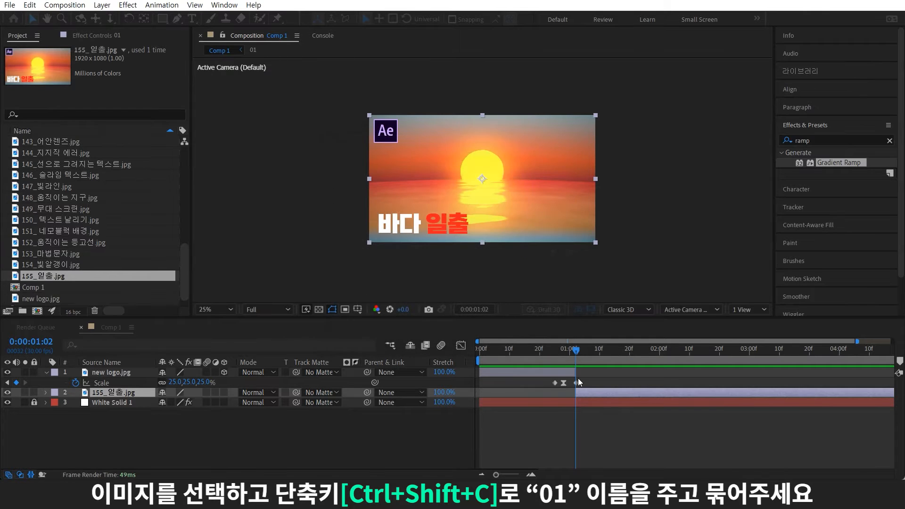
# Inside composition 01, add a full-frame rectangle shape layer and set its rectangle path Roundness to 100
pyautogui.doubleClick(595, 392)
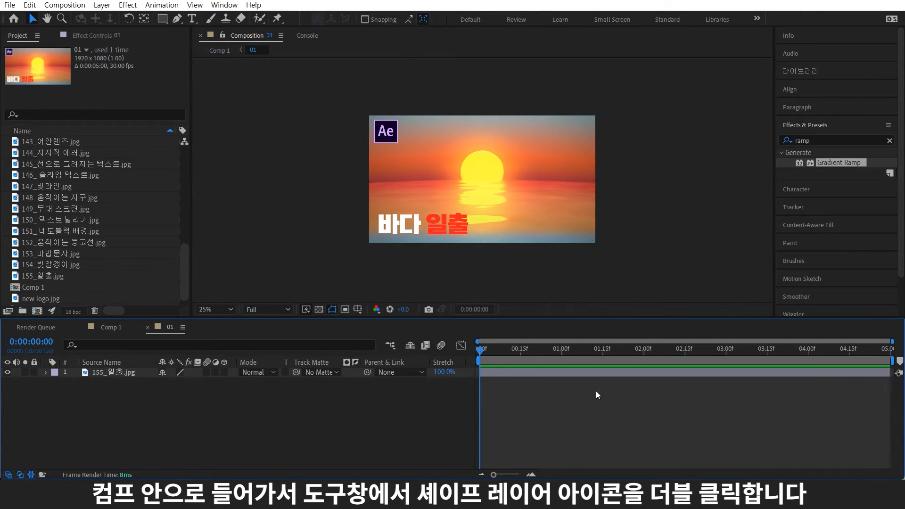
pyautogui.doubleClick(162, 19)
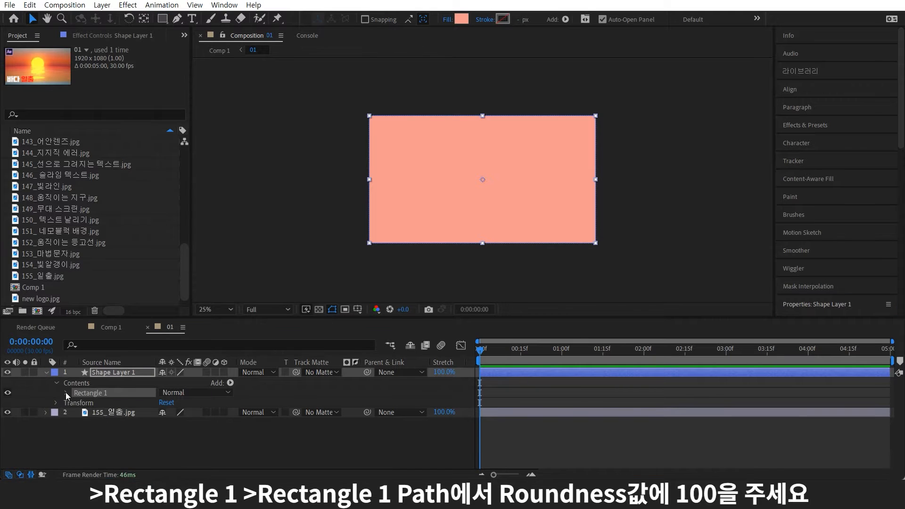
pyautogui.click(66, 393)
pyautogui.click(76, 403)
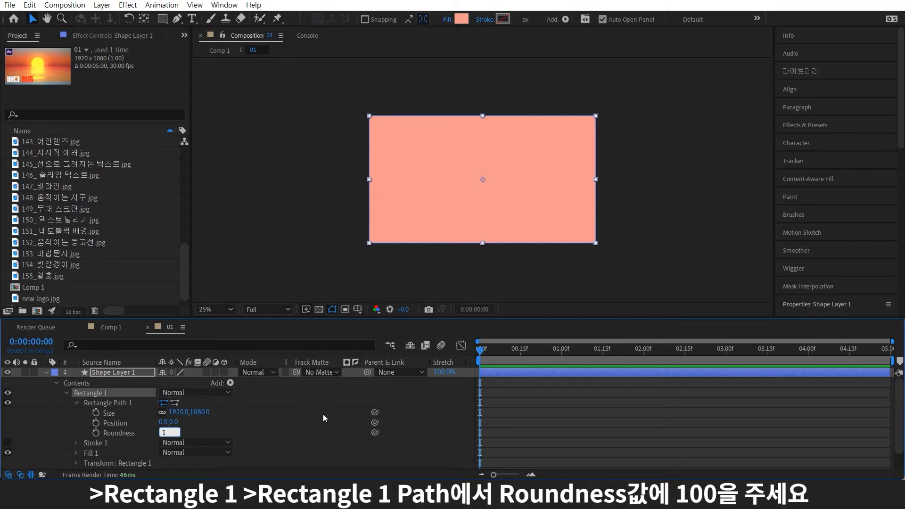
pyautogui.press('Return')
pyautogui.click(533, 411)
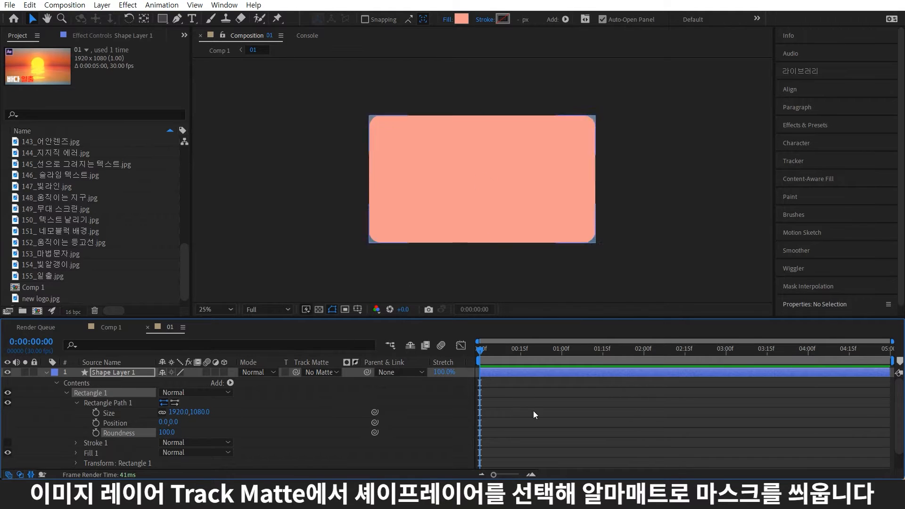
# Use Shape Layer 1 as the track matte of the sunrise image, collapse the layer properties and return to Comp 1
pyautogui.scroll(-2, 276, 401)
pyautogui.click(330, 464)
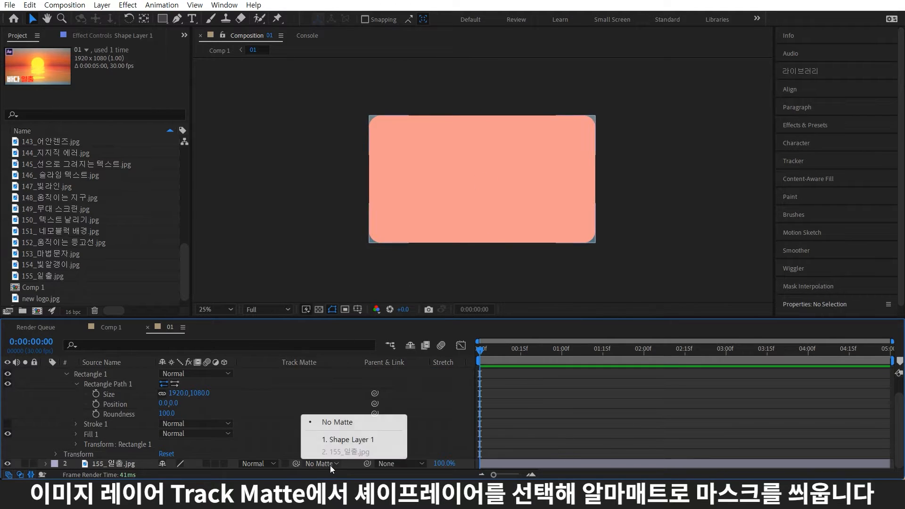
pyautogui.click(348, 440)
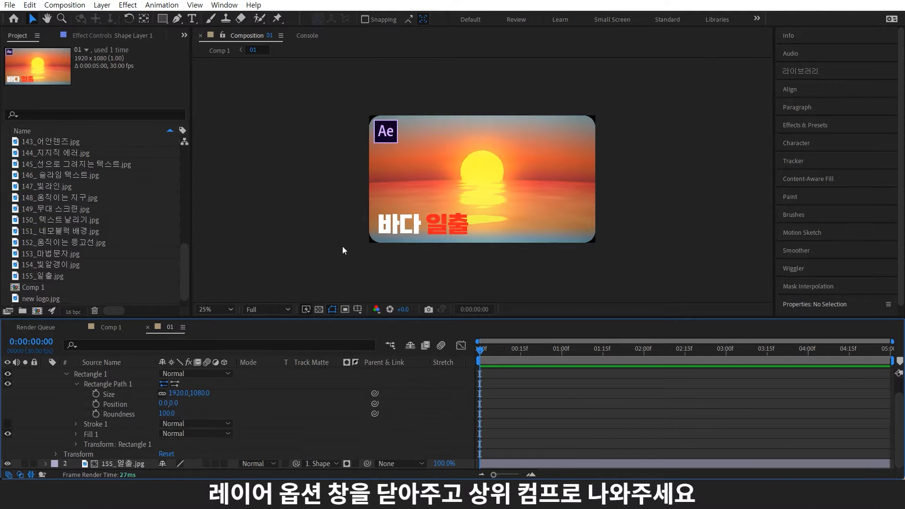
pyautogui.scroll(2, 343, 246)
pyautogui.moveTo(342, 247); pyautogui.dragTo(390, 204)
pyautogui.scroll(2, 142, 401)
pyautogui.click(45, 372)
pyautogui.click(218, 50)
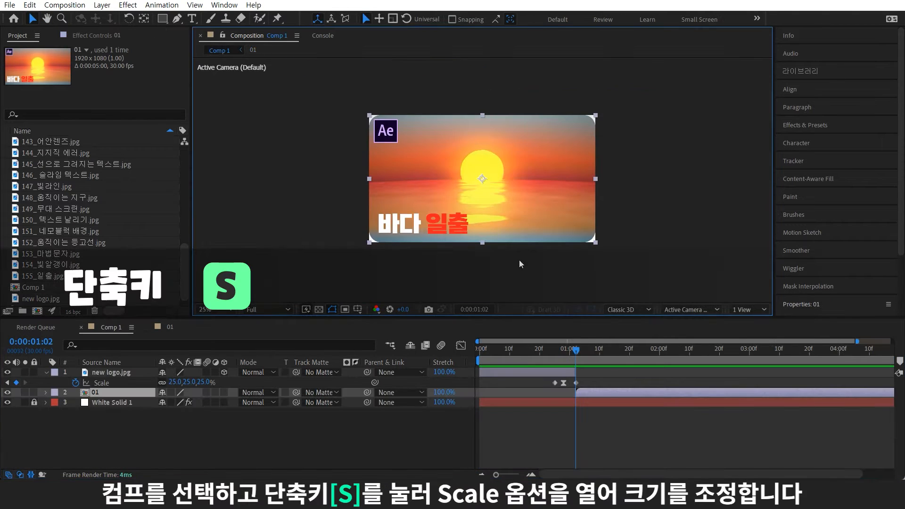
# Set the Scale of the 01 layer to 20%
pyautogui.press('s')
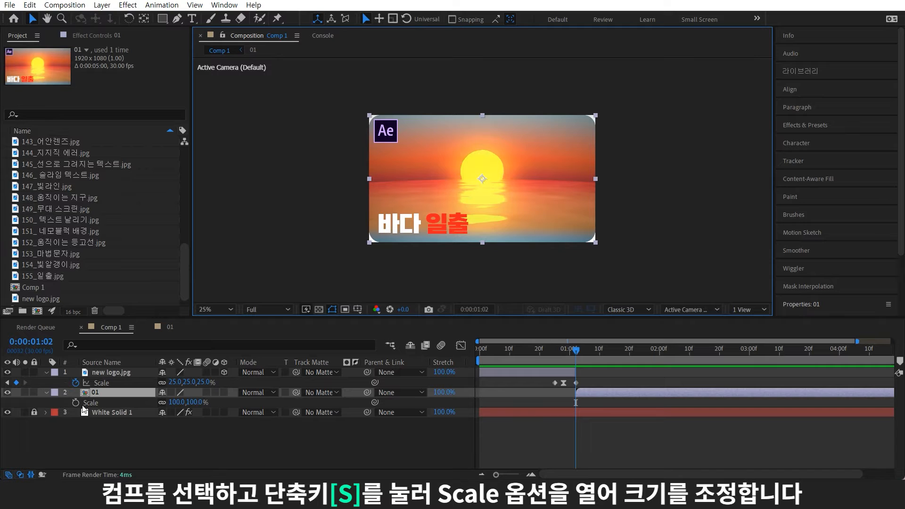
pyautogui.click(182, 402)
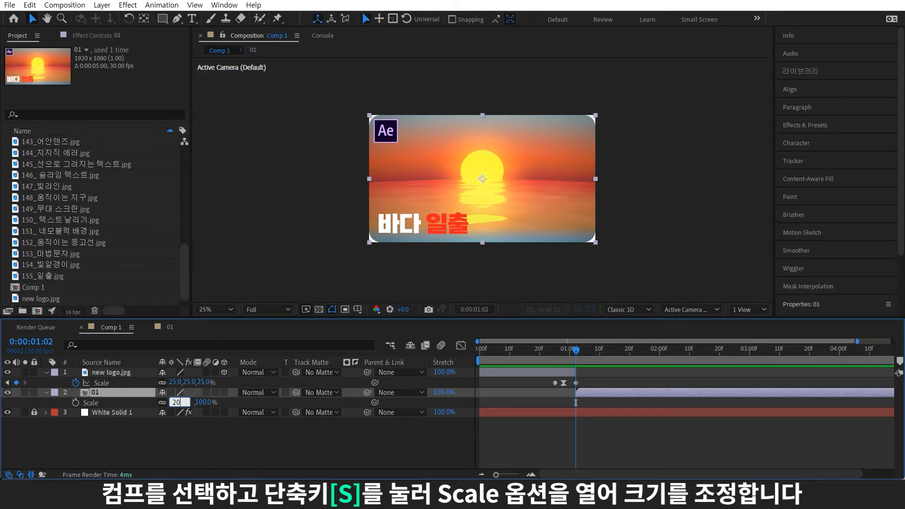
pyautogui.write('20')
pyautogui.press('Return')
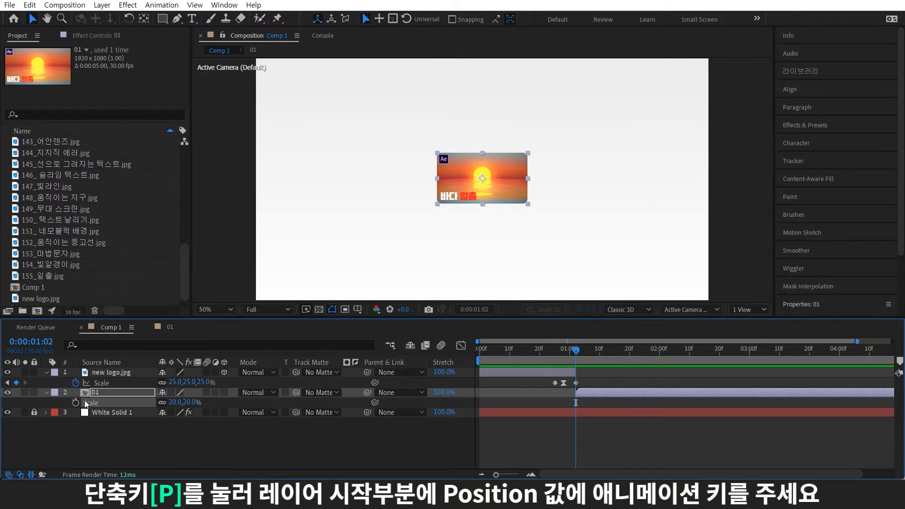
# Keyframe the 01 layer's Position at 0:00:01:02, and move it up to the right to about 1428, 420 at 0:00:01:12
pyautogui.press('p')
pyautogui.click(75, 403)
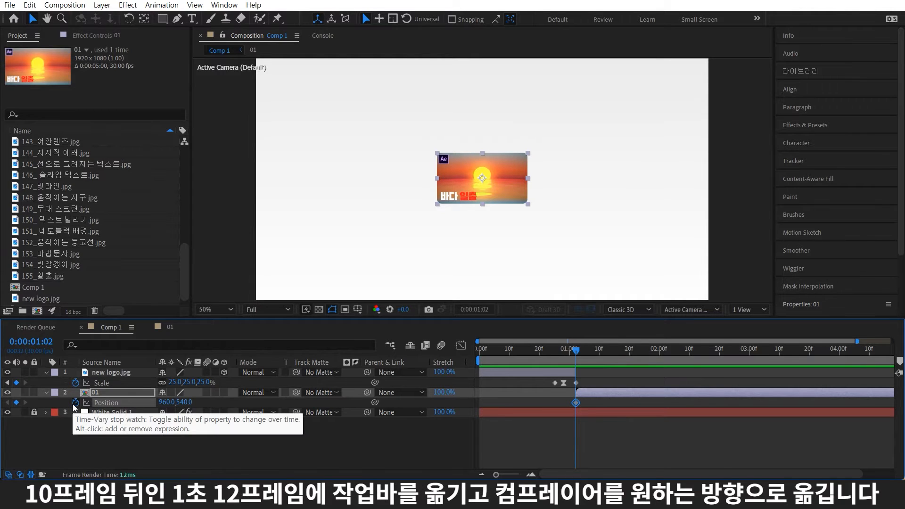
pyautogui.moveTo(575, 349); pyautogui.dragTo(583, 352)
pyautogui.press('pagedown')
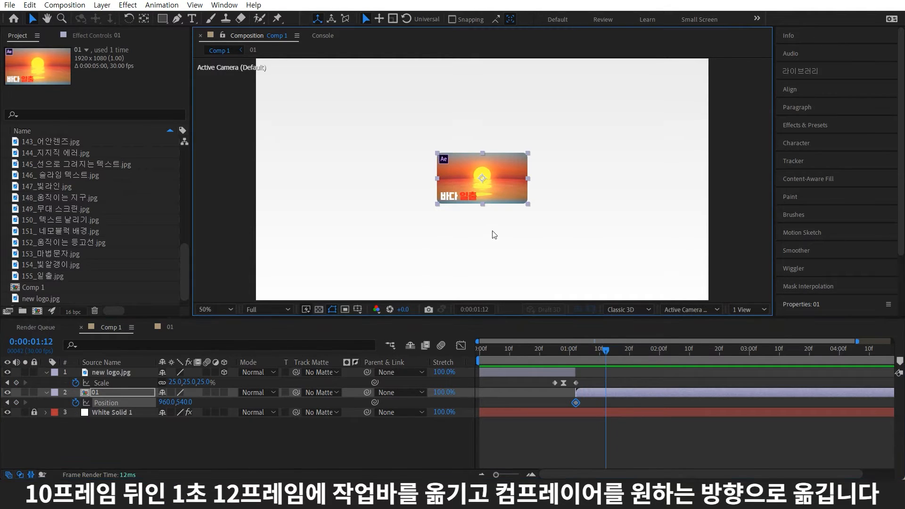
pyautogui.moveTo(486, 182); pyautogui.dragTo(597, 153)
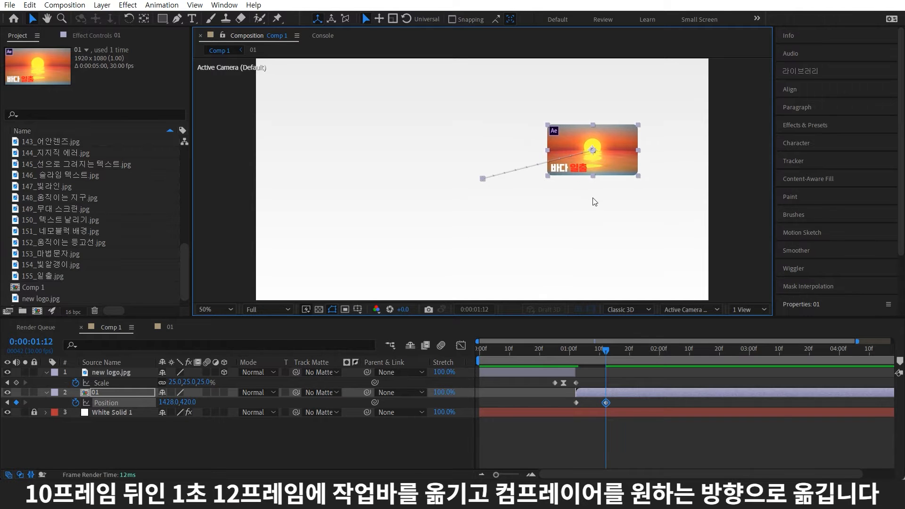
# Apply Easy Ease to the 01 layer's Position keyframe at 0:00:01:12 and set its incoming velocity influence to 100%
pyautogui.press(',')
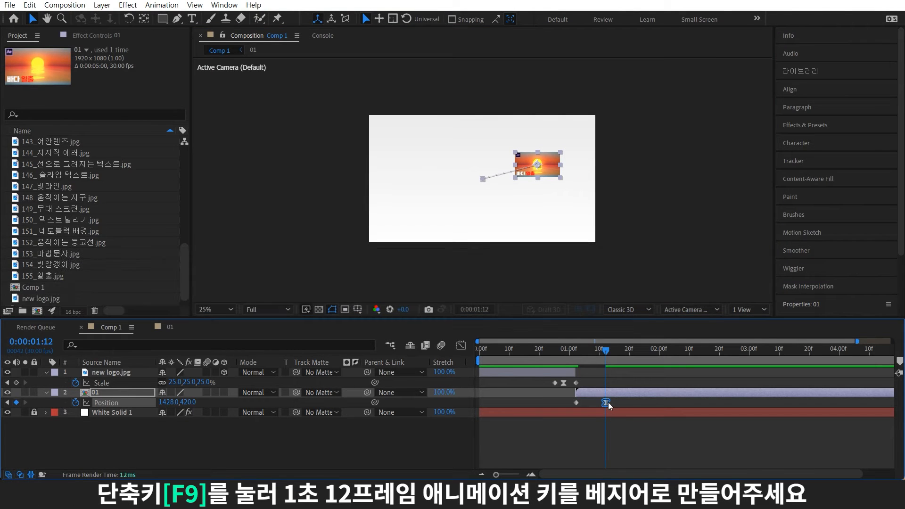
pyautogui.keyDown('alt'); pyautogui.doubleClick(606, 403); pyautogui.keyUp('alt')
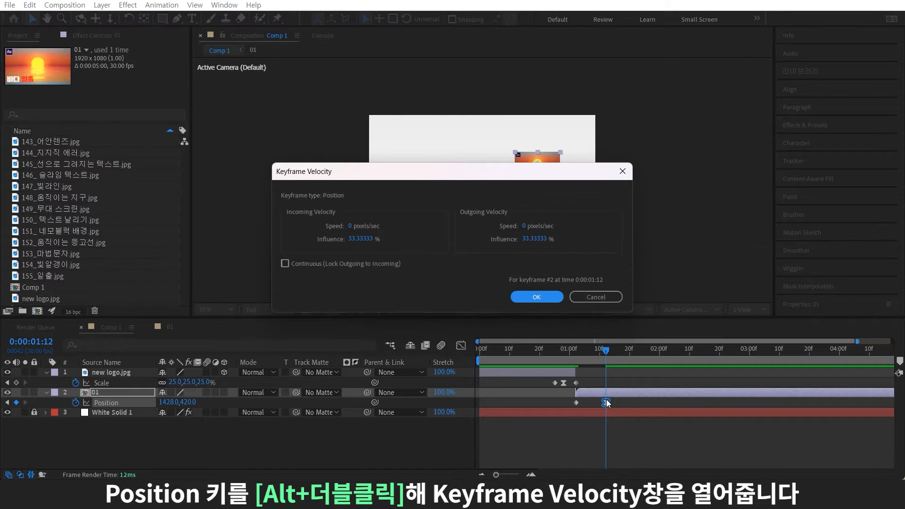
pyautogui.click(360, 239)
pyautogui.write('100')
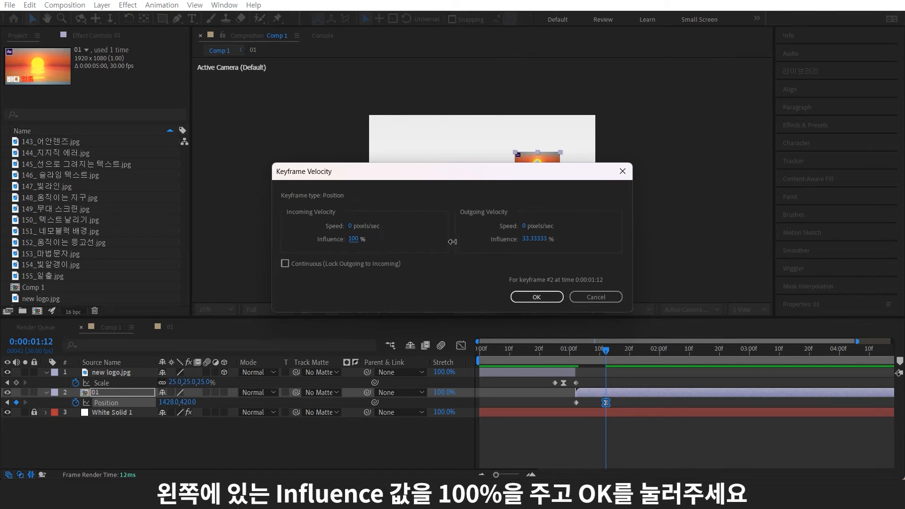
pyautogui.click(553, 297)
# Duplicate the 01 layer repeatedly to 19 layers in total, scattering the copies all over the frame at 0:00:01:12
pyautogui.click(141, 397)
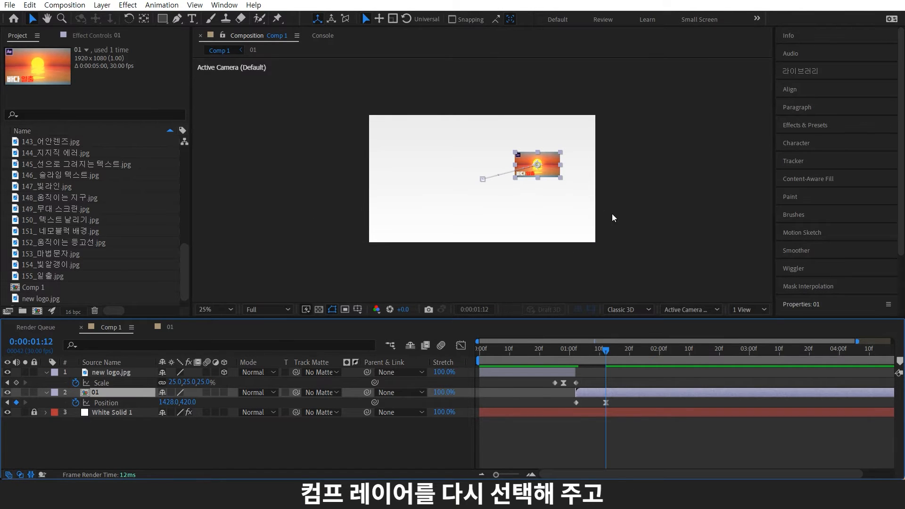
pyautogui.hotkey('ctrl', 'd')
pyautogui.moveTo(545, 169); pyautogui.dragTo(449, 207)
pyautogui.hotkey('ctrl', 'd')
pyautogui.hotkey('ctrl', 'd')
pyautogui.hotkey('ctrl', 'd')
pyautogui.moveTo(447, 207); pyautogui.dragTo(528, 224)
pyautogui.hotkey('ctrl', 'd')
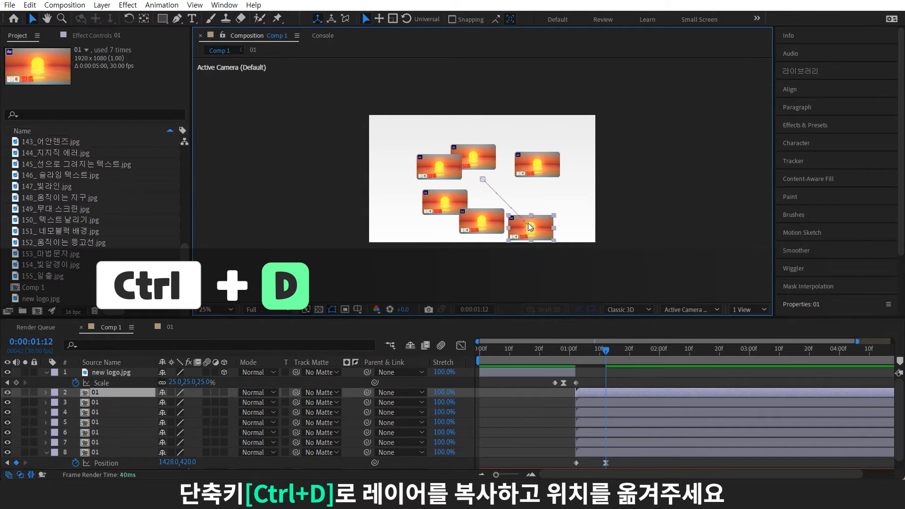
pyautogui.moveTo(571, 139); pyautogui.dragTo(572, 137)
pyautogui.hotkey('ctrl', 'd')
pyautogui.moveTo(572, 138); pyautogui.dragTo(447, 117)
pyautogui.hotkey('ctrl', 'd')
pyautogui.hotkey('ctrl', 'd')
pyautogui.moveTo(448, 117); pyautogui.dragTo(407, 140)
pyautogui.hotkey('ctrl', 'd')
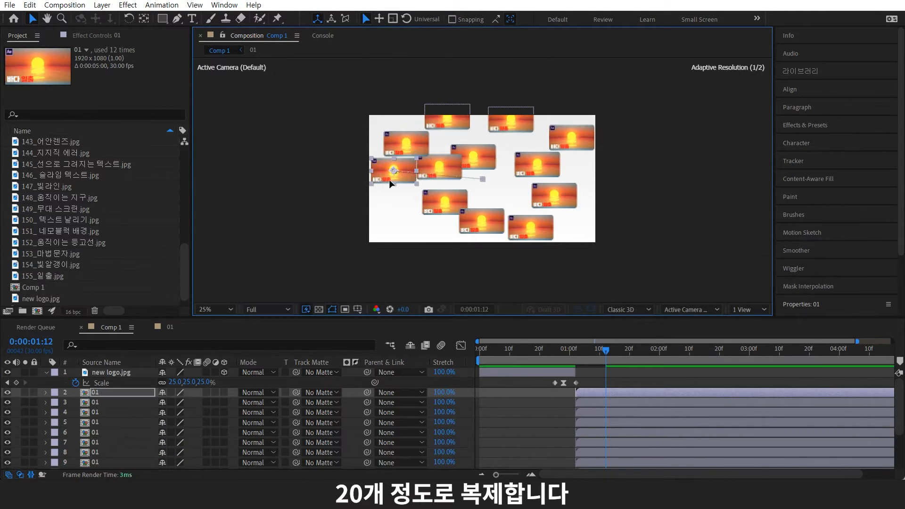
pyautogui.hotkey('ctrl', 'd')
pyautogui.moveTo(394, 221); pyautogui.dragTo(504, 244)
pyautogui.hotkey('ctrl', 'd')
pyautogui.hotkey('ctrl', 'd')
pyautogui.moveTo(504, 244); pyautogui.dragTo(595, 181)
pyautogui.hotkey('ctrl', 'd')
pyautogui.scroll(-5, 166, 389)
pyautogui.hotkey('ctrl', 'd')
pyautogui.moveTo(595, 180); pyautogui.dragTo(548, 132)
pyautogui.scroll(-1, 111, 424)
# Select all the 01 layers and make them 3D layers
pyautogui.click(113, 443)
pyautogui.scroll(5, 138, 410)
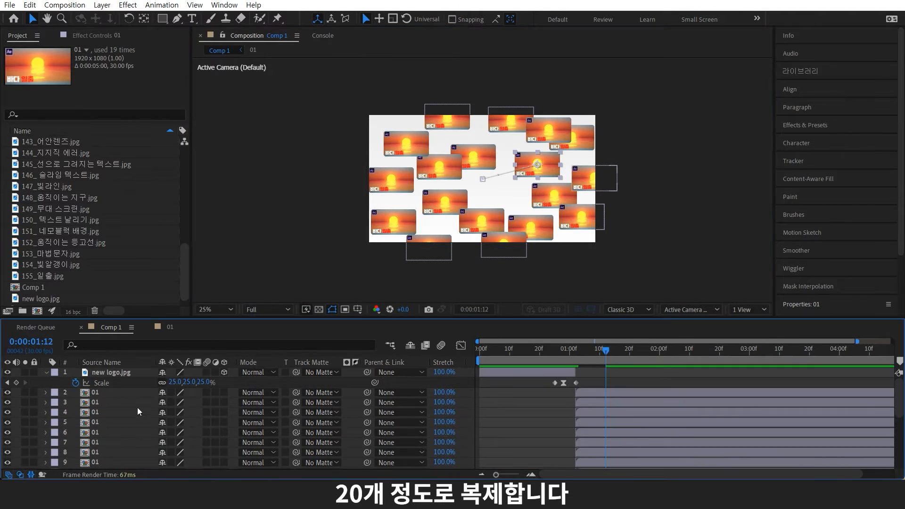
pyautogui.keyDown('shift'); pyautogui.click(122, 393); pyautogui.keyUp('shift')
pyautogui.click(224, 393)
# Split the composition viewer into 2 Views and set the second view to Top
pyautogui.click(752, 312)
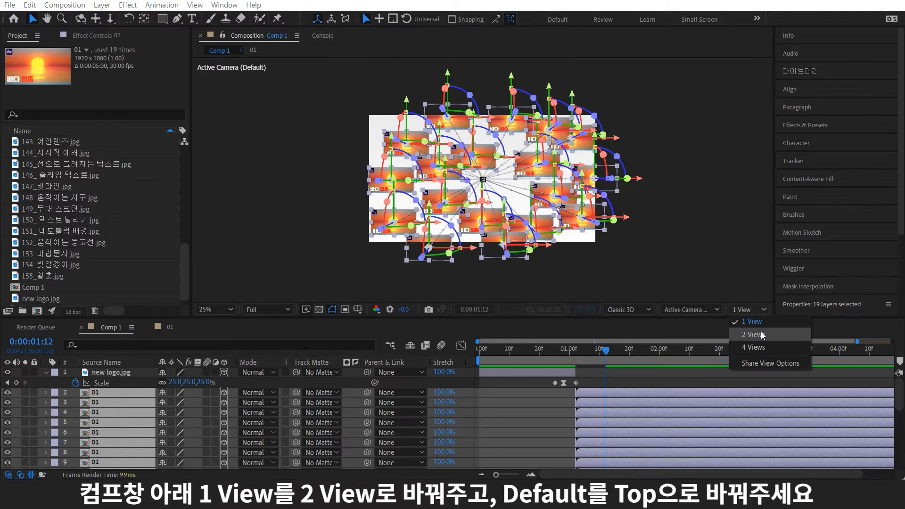
pyautogui.click(761, 332)
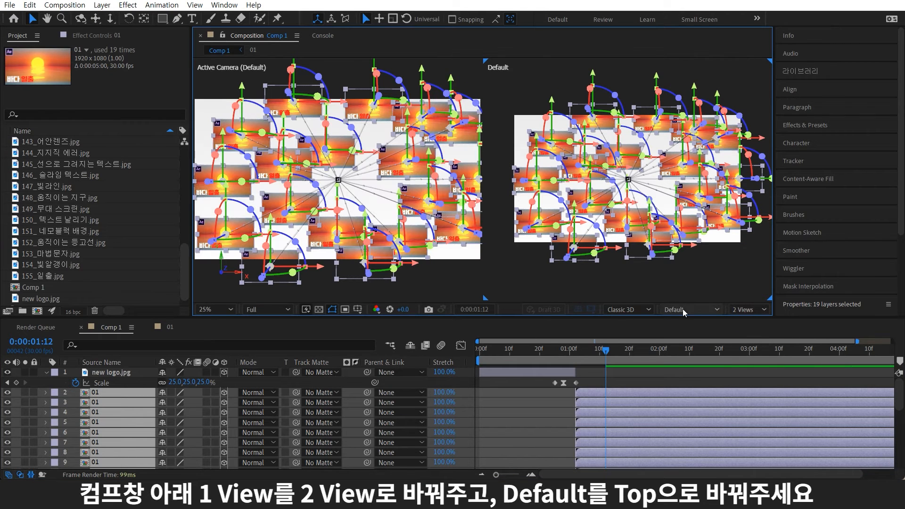
pyautogui.click(682, 309)
pyautogui.click(669, 175)
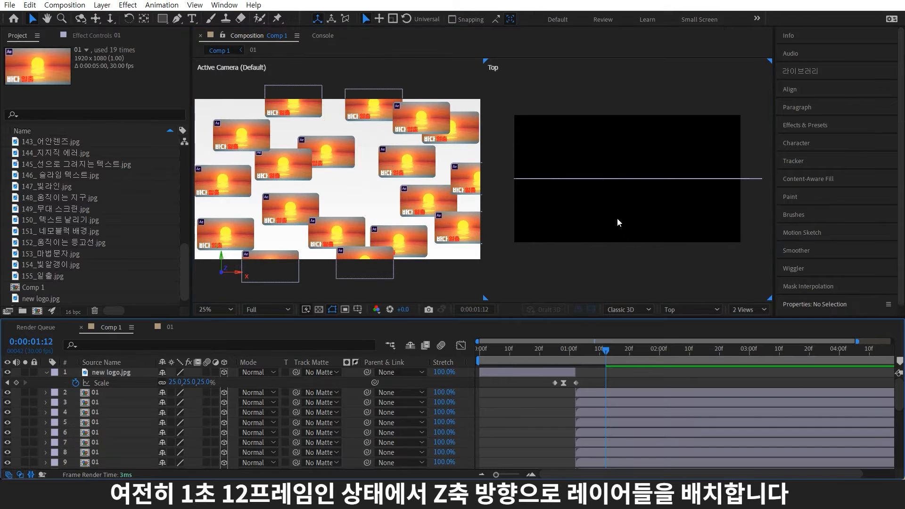
# Spread the 01 copies on layers 2 to 7 to different Z depths in the Top view
pyautogui.moveTo(617, 218); pyautogui.dragTo(618, 137)
pyautogui.click(113, 402)
pyautogui.moveTo(741, 225); pyautogui.dragTo(741, 61)
pyautogui.scroll(-1, 707, 141)
pyautogui.click(114, 412)
pyautogui.moveTo(678, 210); pyautogui.dragTo(677, 79)
pyautogui.click(113, 422)
pyautogui.moveTo(632, 137); pyautogui.dragTo(601, 187)
pyautogui.click(113, 432)
pyautogui.moveTo(608, 259); pyautogui.dragTo(608, 155)
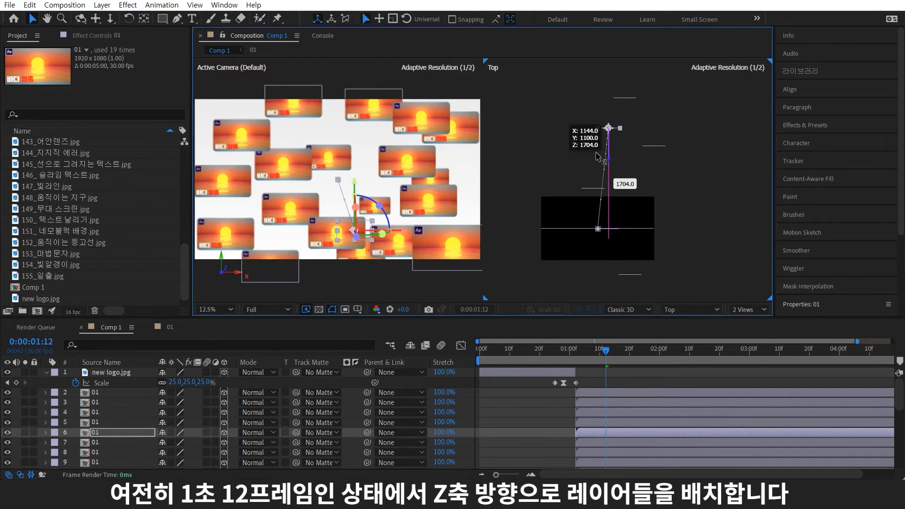
pyautogui.click(113, 442)
pyautogui.moveTo(571, 259); pyautogui.dragTo(571, 90)
# Move more 01 copies along the Z axis, bringing the one in the frame's lower-left corner close to the camera
pyautogui.click(113, 452)
pyautogui.click(113, 462)
pyautogui.click(283, 165)
pyautogui.moveTo(576, 260); pyautogui.dragTo(576, 297)
pyautogui.moveTo(263, 161); pyautogui.dragTo(255, 238)
pyautogui.scroll(-1, 602, 245)
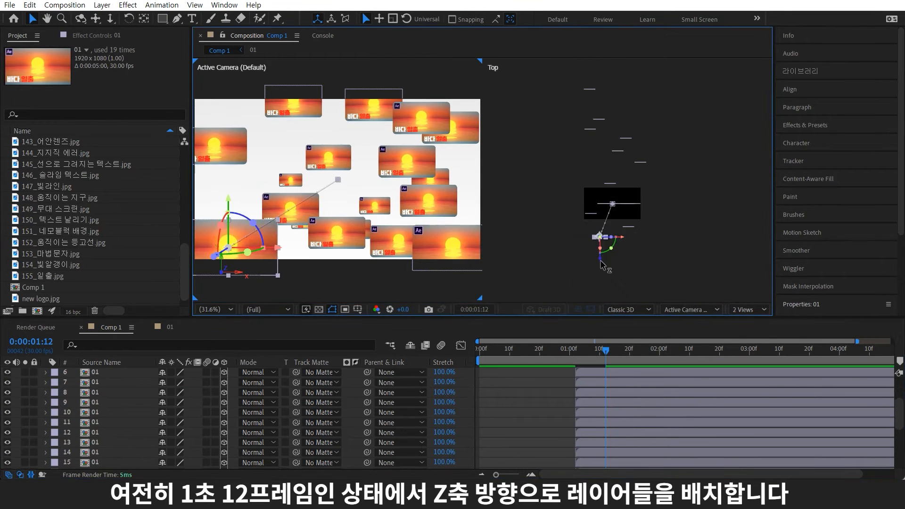
pyautogui.click(428, 201)
pyautogui.moveTo(634, 226); pyautogui.dragTo(635, 245)
# Move one lower picture over to the left edge of the frame and pull it forward along the Z axis
pyautogui.scroll(1, 410, 162)
pyautogui.moveTo(410, 160); pyautogui.dragTo(387, 175)
pyautogui.moveTo(621, 223); pyautogui.dragTo(614, 228)
pyautogui.moveTo(336, 236); pyautogui.dragTo(217, 202)
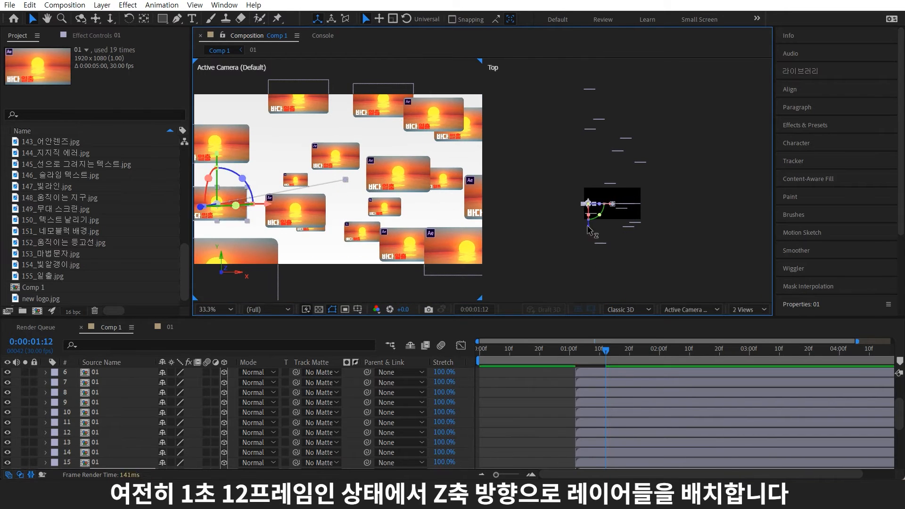
pyautogui.moveTo(589, 230); pyautogui.dragTo(589, 256)
pyautogui.scroll(-1, 301, 227)
pyautogui.moveTo(525, 262); pyautogui.dragTo(526, 173)
# Vary the Z depths of the pictures in the right half of the frame and adjust the upper one's placement
pyautogui.click(464, 125)
pyautogui.moveTo(643, 262); pyautogui.dragTo(643, 283)
pyautogui.moveTo(642, 283); pyautogui.dragTo(649, 165)
pyautogui.click(455, 250)
pyautogui.moveTo(637, 189); pyautogui.dragTo(635, 242)
pyautogui.click(409, 244)
pyautogui.click(386, 105)
pyautogui.moveTo(651, 141); pyautogui.dragTo(642, 165)
pyautogui.moveTo(395, 102); pyautogui.dragTo(399, 118)
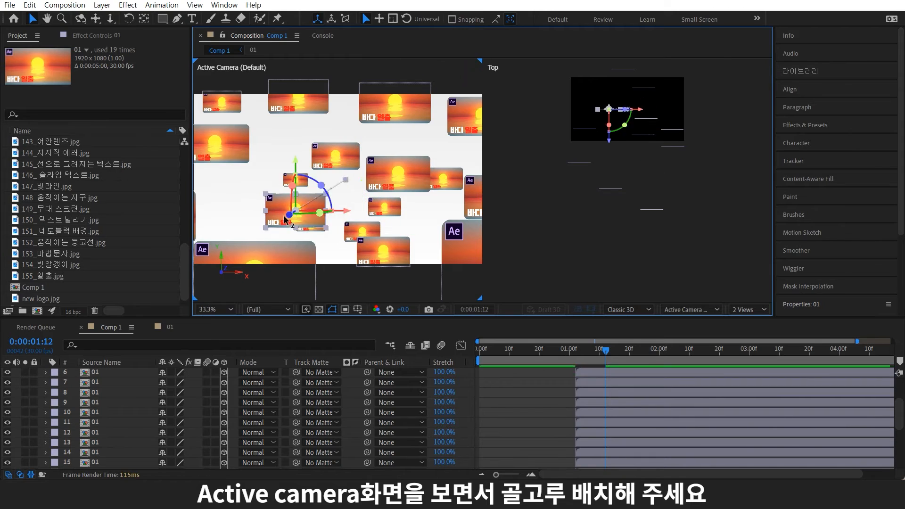
# Reposition the pictures around the middle and lower part of the frame so they are evenly distributed in the Active Camera view
pyautogui.moveTo(295, 211); pyautogui.dragTo(255, 205)
pyautogui.moveTo(311, 229); pyautogui.dragTo(337, 211)
pyautogui.scroll(-1, 627, 141)
pyautogui.moveTo(263, 226); pyautogui.dragTo(292, 220)
pyautogui.moveTo(399, 174); pyautogui.dragTo(402, 162)
pyautogui.moveTo(362, 231); pyautogui.dragTo(367, 226)
pyautogui.moveTo(412, 244); pyautogui.dragTo(412, 261)
pyautogui.scroll(-2, 325, 161)
# Adjust the depth and placement of the pictures in the frame's upper left, and preview the scatter motion
pyautogui.click(318, 138)
pyautogui.moveTo(619, 166); pyautogui.dragTo(621, 223)
pyautogui.scroll(3, 283, 142)
pyautogui.moveTo(219, 106); pyautogui.dragTo(256, 117)
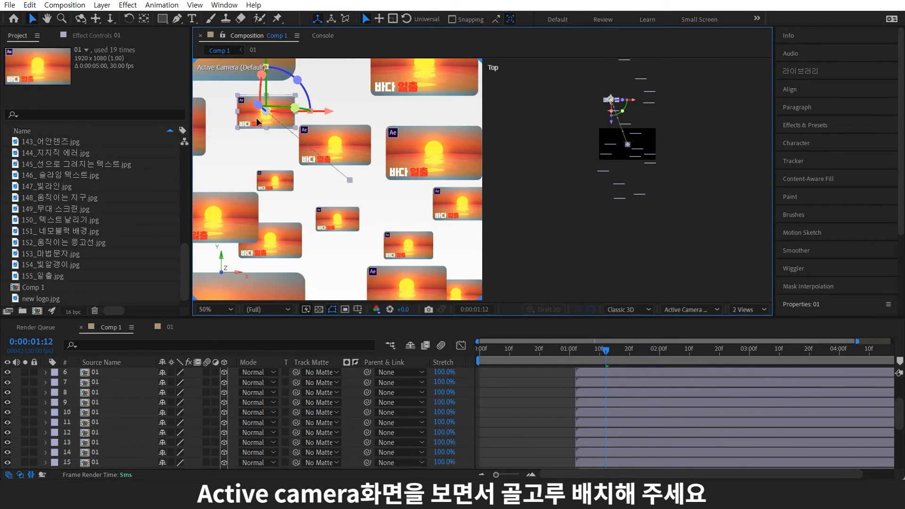
pyautogui.scroll(-2, 407, 167)
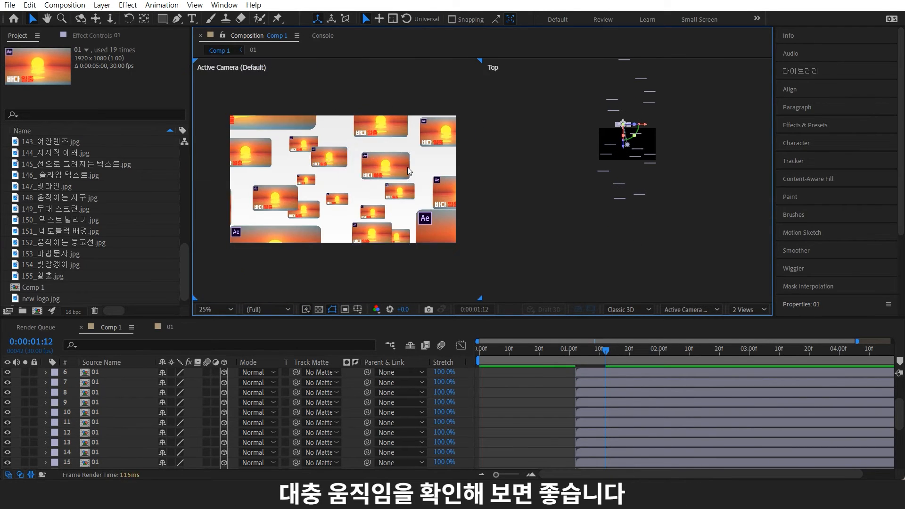
pyautogui.press('space')
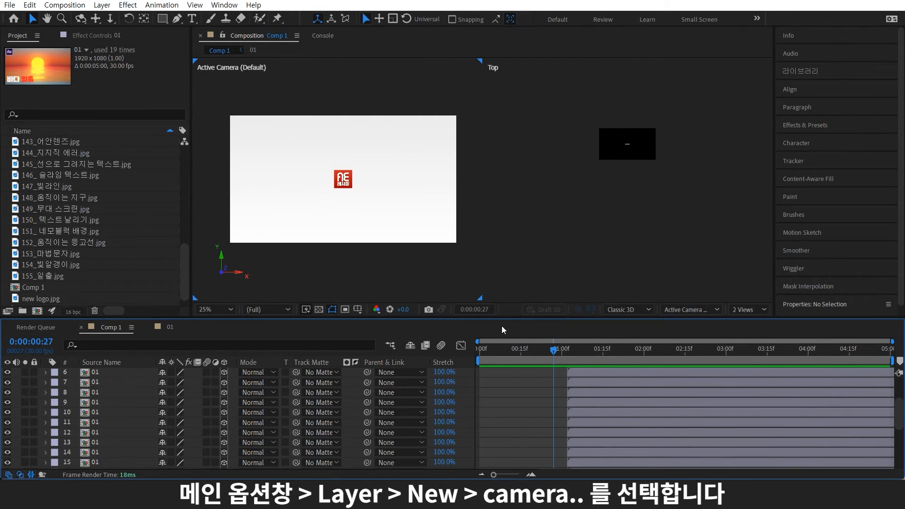
# Create a Two-Node Camera with the 50mm preset and Enable Depth of Field turned on
pyautogui.click(103, 6)
pyautogui.moveTo(116, 18)
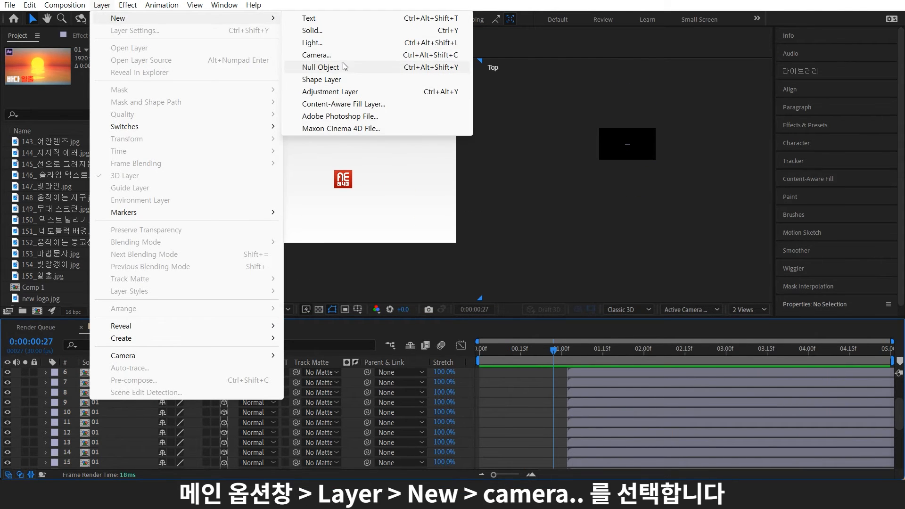
pyautogui.click(344, 58)
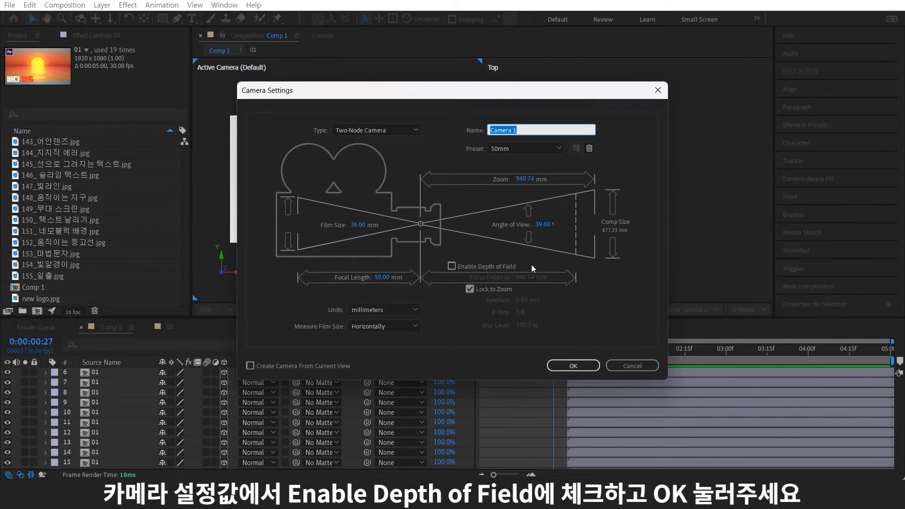
pyautogui.click(513, 266)
pyautogui.click(593, 366)
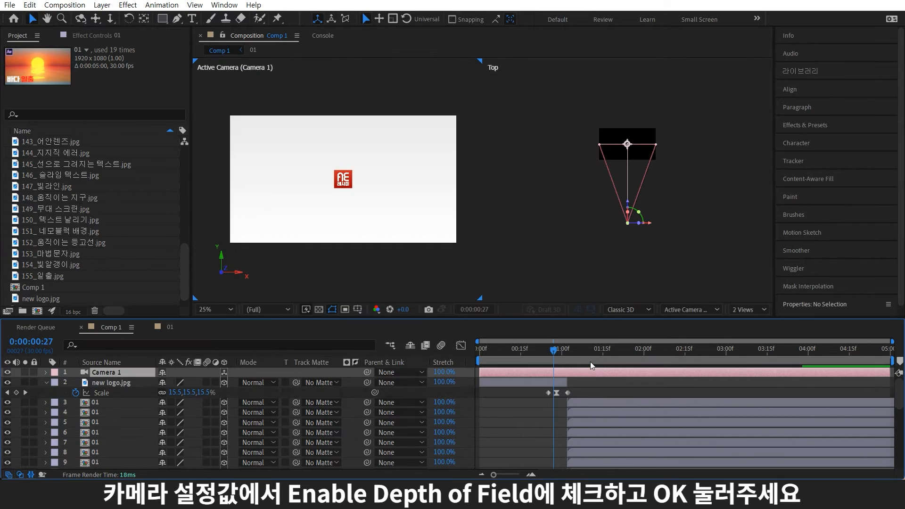
# Create a null object, make it a 3D layer and parent Camera 1 to it
pyautogui.click(590, 361)
pyautogui.hotkey('ctrl', 'alt', 'shift', 'y')
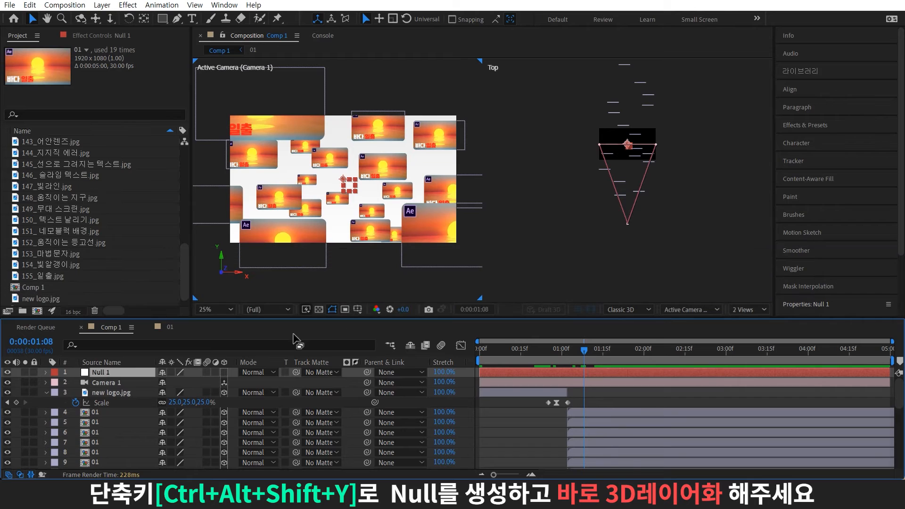
pyautogui.click(224, 372)
pyautogui.moveTo(367, 383); pyautogui.dragTo(337, 373)
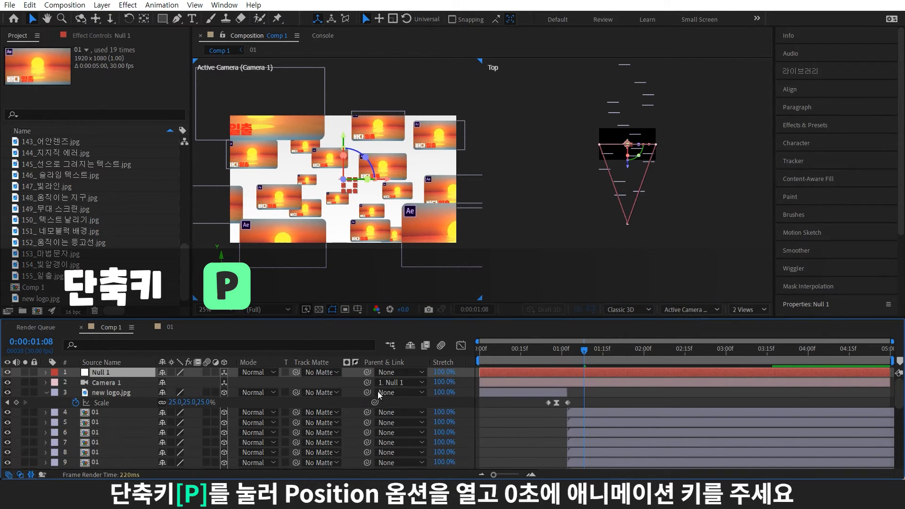
# Keyframe Null 1's Position at 0:00:00:00, and set its Z value to 200 at 0:00:04:29
pyautogui.press('p')
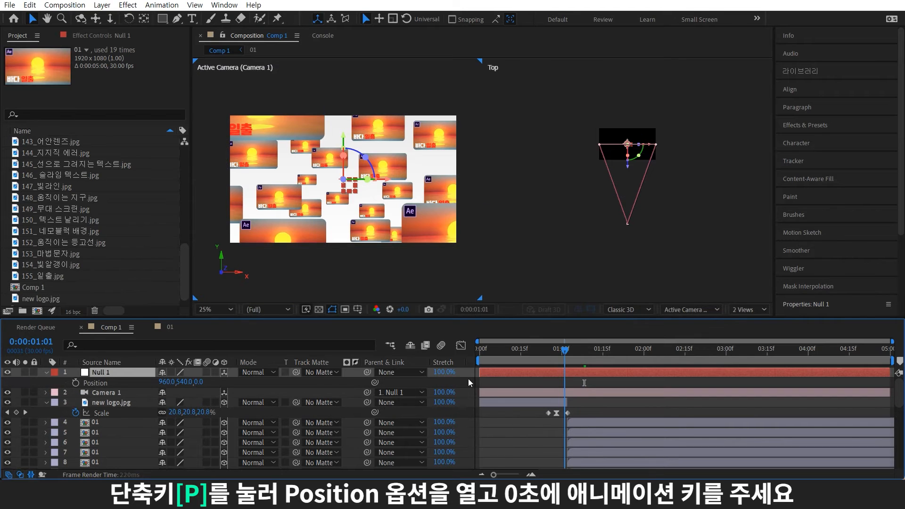
pyautogui.press('Home')
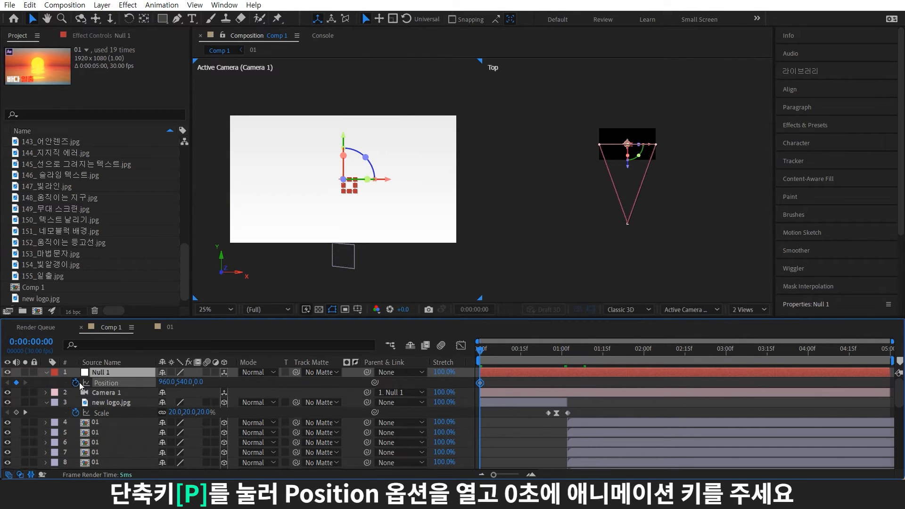
pyautogui.click(587, 354)
pyautogui.press('End')
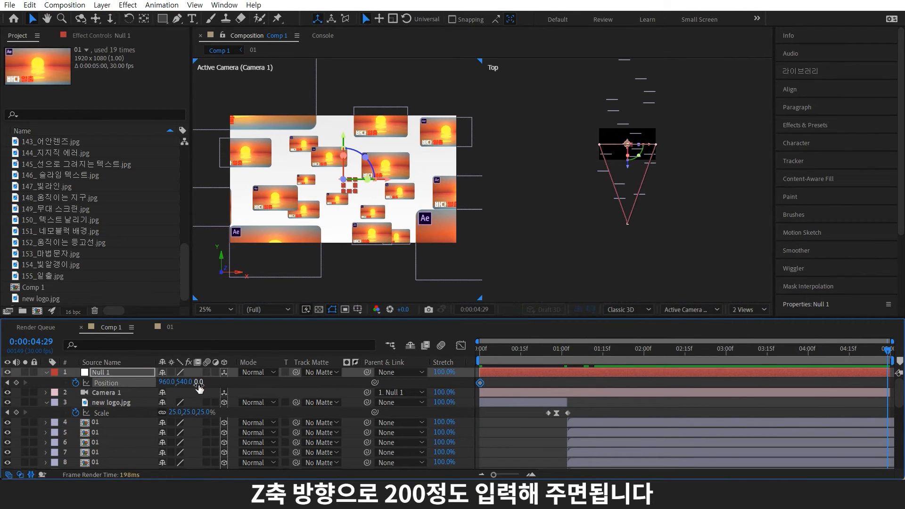
pyautogui.press('Return')
# Set Camera 1's Aperture to 100 pixels, and collapse the open camera and logo layer properties
pyautogui.click(101, 392)
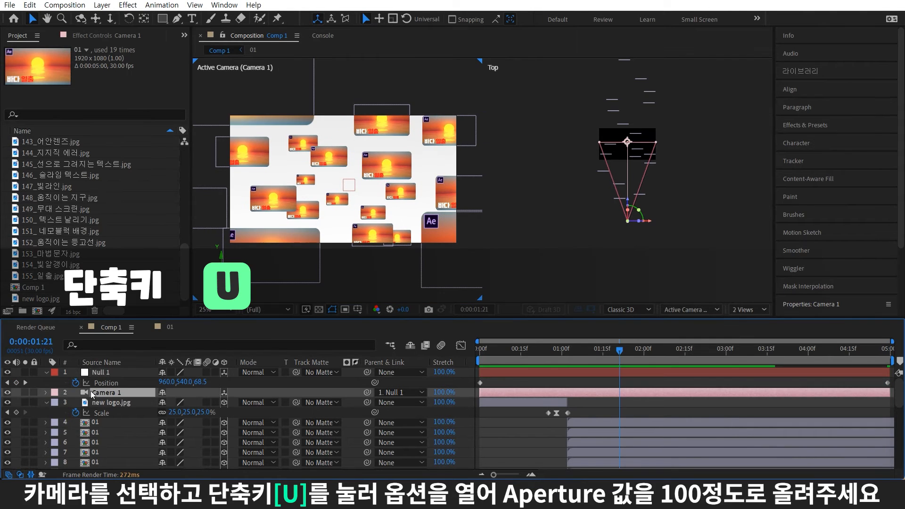
pyautogui.press('u')
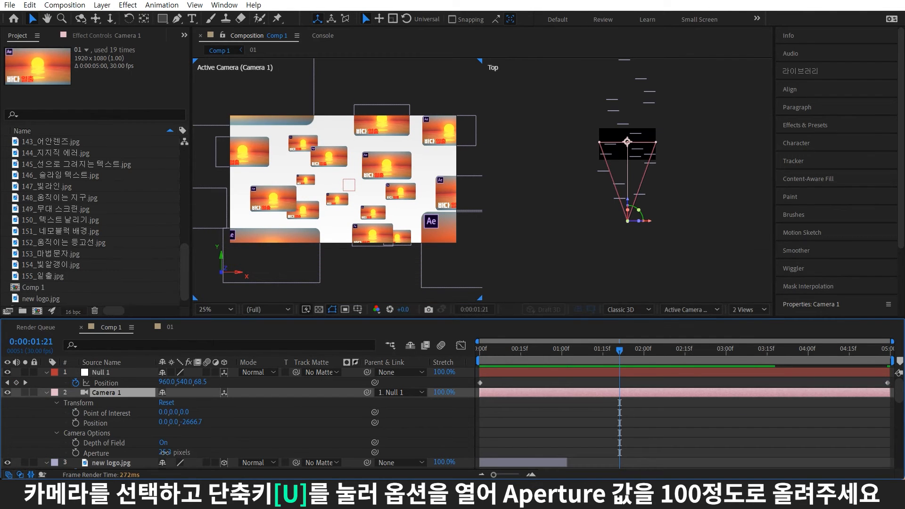
pyautogui.write('100')
pyautogui.press('Return')
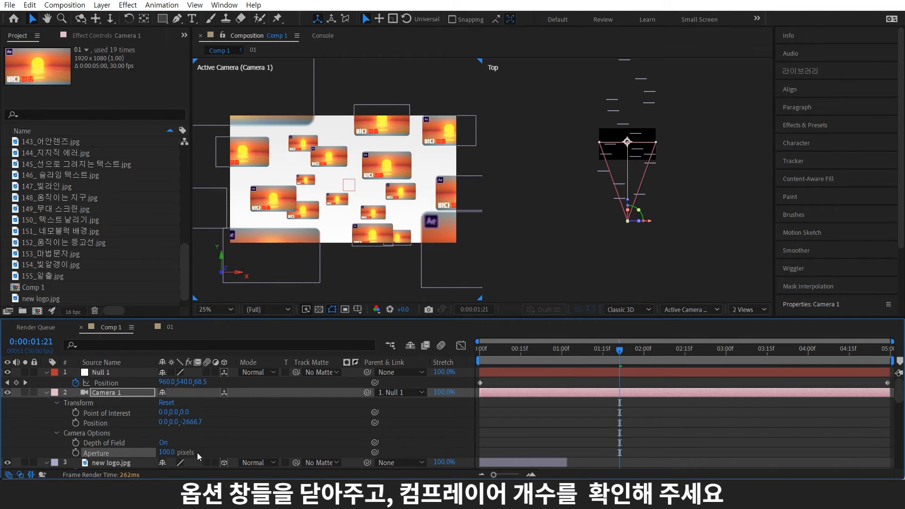
pyautogui.click(46, 392)
pyautogui.click(46, 402)
# Duplicate the 01 composition in the project repeatedly to get compositions 02 to 20
pyautogui.scroll(-5, 99, 421)
pyautogui.scroll(4, 98, 415)
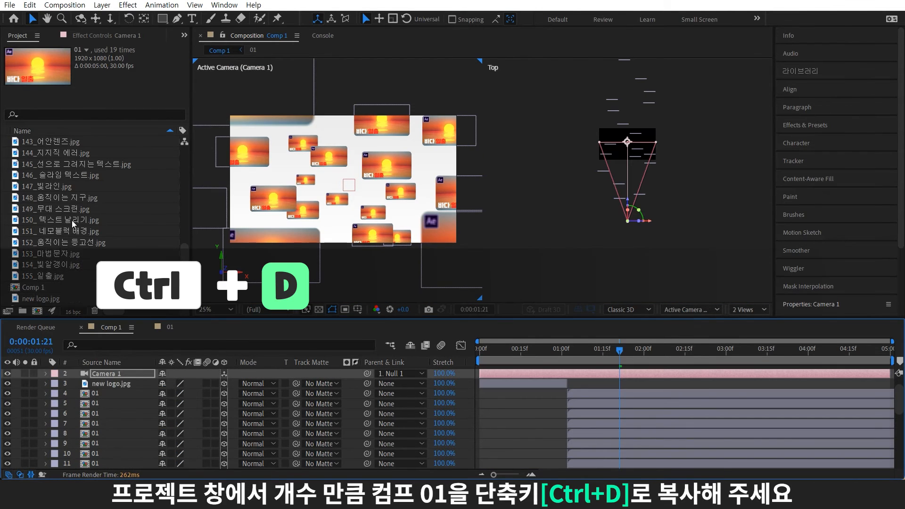
pyautogui.scroll(9, 80, 217)
pyautogui.click(41, 142)
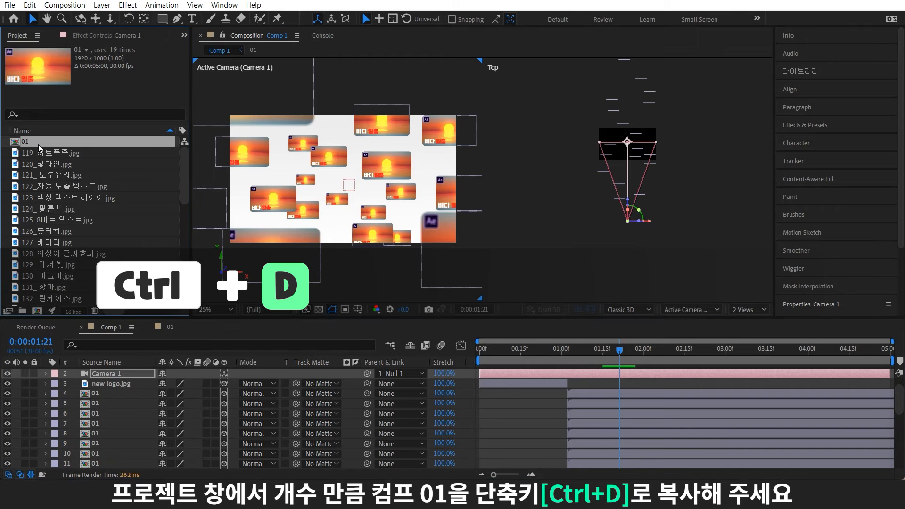
pyautogui.hotkey('ctrl', 'd')
pyautogui.hotkey('ctrl', 'd')
pyautogui.hotkey('ctrl', 'd')
pyautogui.hotkey('ctrl', 'd')
pyautogui.hotkey('ctrl', 'd')
pyautogui.hotkey('ctrl', 'd')
pyautogui.hotkey('ctrl', 'd')
pyautogui.hotkey('ctrl', 'd')
pyautogui.hotkey('ctrl', 'd')
pyautogui.hotkey('ctrl', 'd')
pyautogui.hotkey('ctrl', 'd')
pyautogui.hotkey('ctrl', 'd')
pyautogui.hotkey('ctrl', 'd')
pyautogui.hotkey('ctrl', 'd')
pyautogui.hotkey('ctrl', 'd')
pyautogui.hotkey('ctrl', 'd')
pyautogui.hotkey('ctrl', 'd')
pyautogui.hotkey('ctrl', 'd')
pyautogui.hotkey('ctrl', 'd')
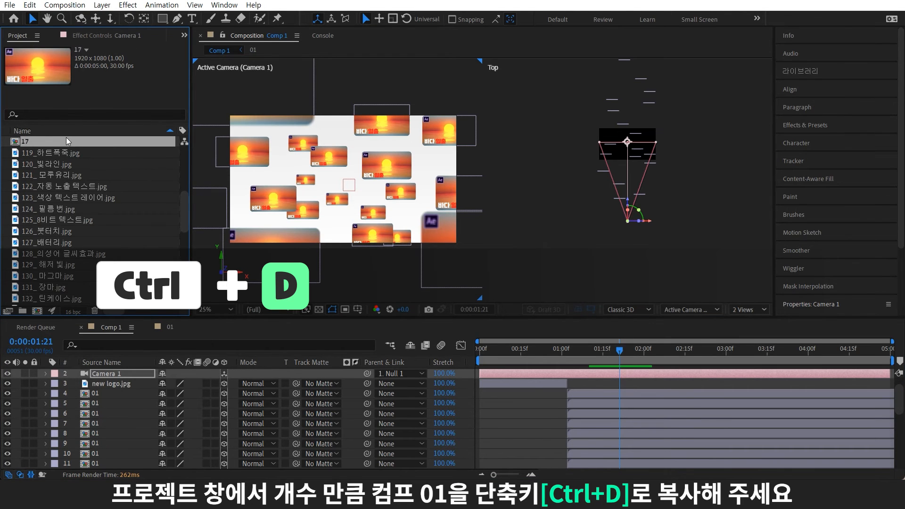
# Replace the 01 sources of layers 5 and 6 with compositions 02 and 03
pyautogui.scroll(6, 117, 207)
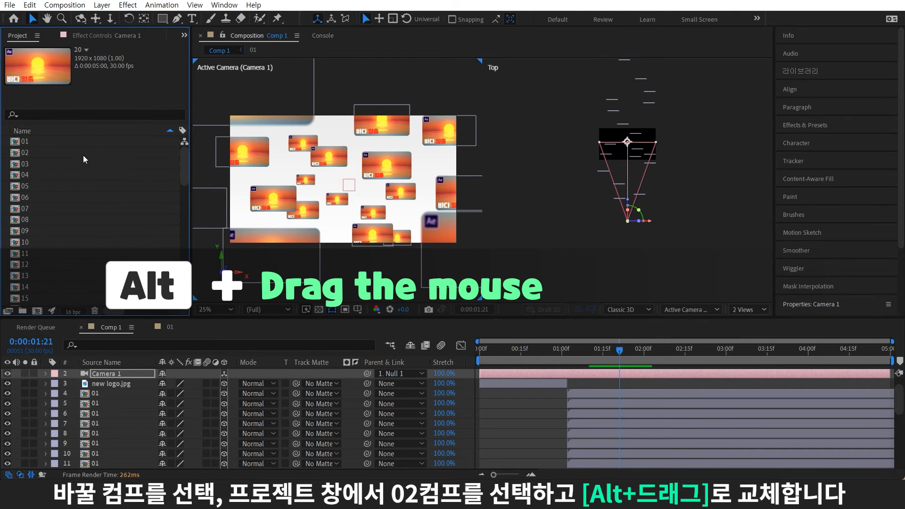
pyautogui.click(130, 404)
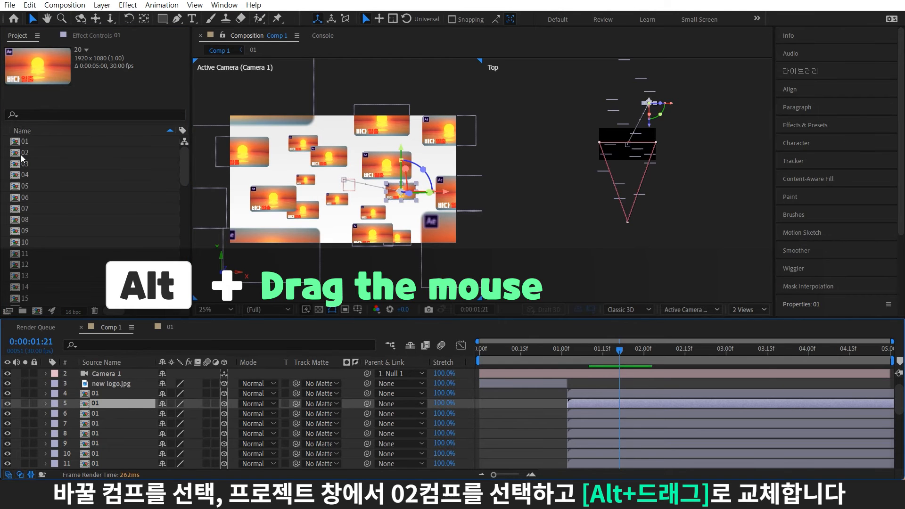
pyautogui.moveTo(21, 153); pyautogui.dragTo(142, 404)
pyautogui.moveTo(22, 164); pyautogui.dragTo(127, 415)
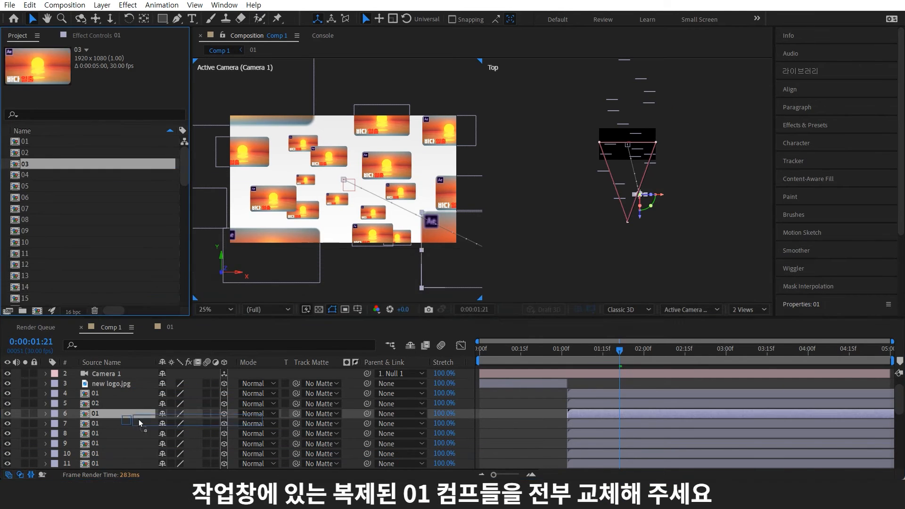
# Replace the 01 sources of layers 7 to 15 with compositions 04 to 12 in order
pyautogui.click(118, 423)
pyautogui.click(113, 434)
pyautogui.moveTo(26, 175); pyautogui.dragTo(113, 434)
pyautogui.click(106, 443)
pyautogui.moveTo(25, 197); pyautogui.dragTo(105, 443)
pyautogui.click(97, 454)
pyautogui.click(121, 454)
pyautogui.moveTo(26, 242); pyautogui.dragTo(124, 463)
pyautogui.click(119, 465)
pyautogui.scroll(-1, 123, 453)
pyautogui.click(121, 443)
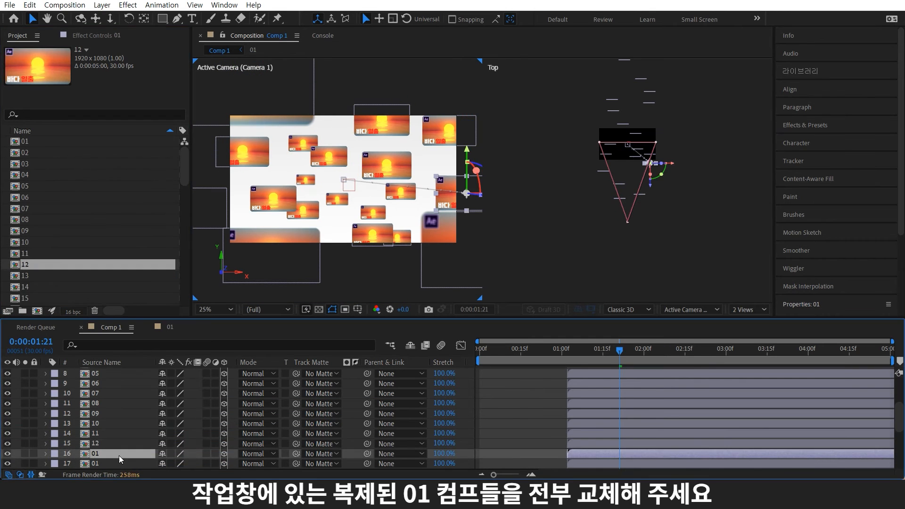
# Replace the remaining 01 sources on layers 16 to 22 with compositions 13 to 19
pyautogui.click(119, 435)
pyautogui.moveTo(25, 276); pyautogui.dragTo(63, 436)
pyautogui.click(120, 444)
pyautogui.click(120, 464)
pyautogui.click(100, 414)
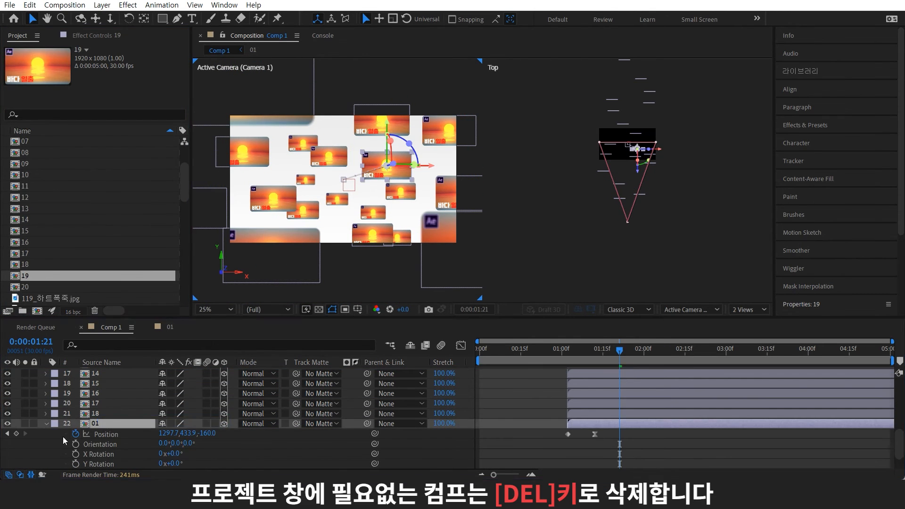
# Delete the unused composition 20 from the project
pyautogui.scroll(5, 138, 409)
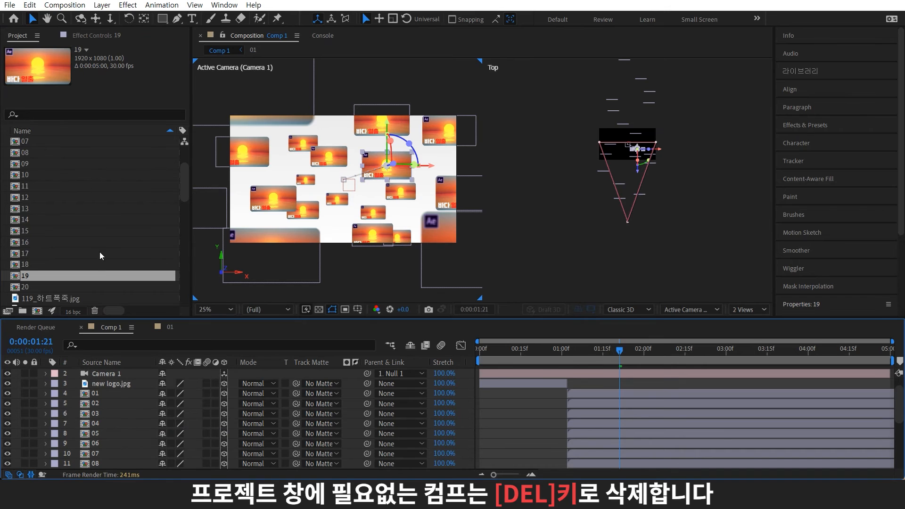
pyautogui.scroll(-3, 53, 242)
pyautogui.click(31, 220)
pyautogui.press('Delete')
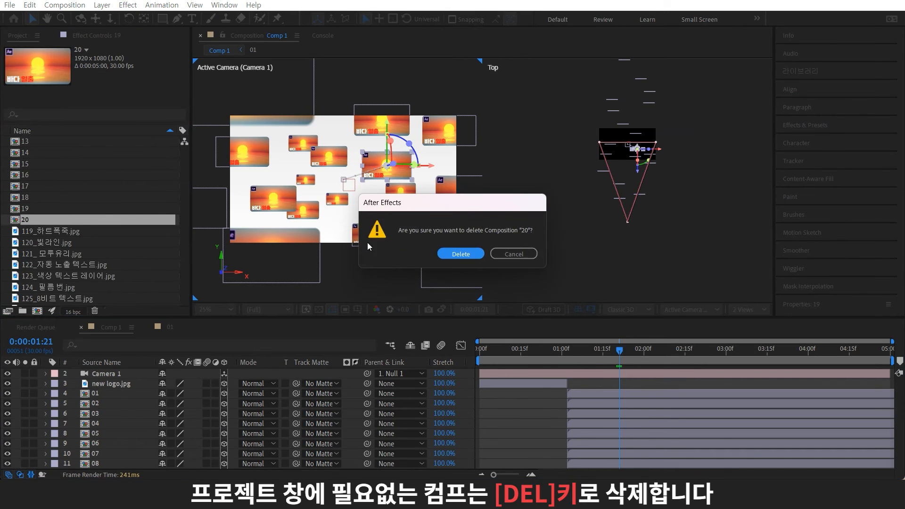
pyautogui.click(460, 253)
# Replace 155_일출.jpg with 120_빛라인.jpg inside composition 02, and give each remaining composition up to 19 its own picture
pyautogui.click(128, 403)
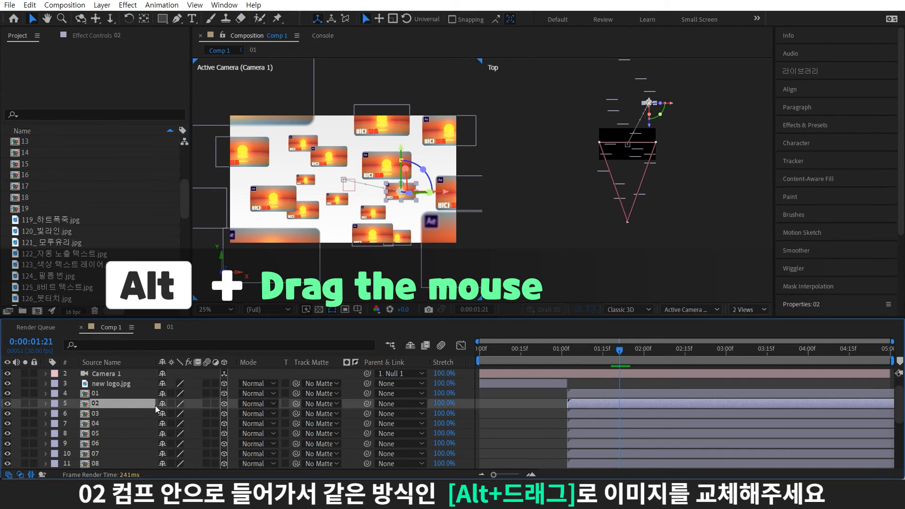
pyautogui.doubleClick(151, 403)
pyautogui.click(111, 381)
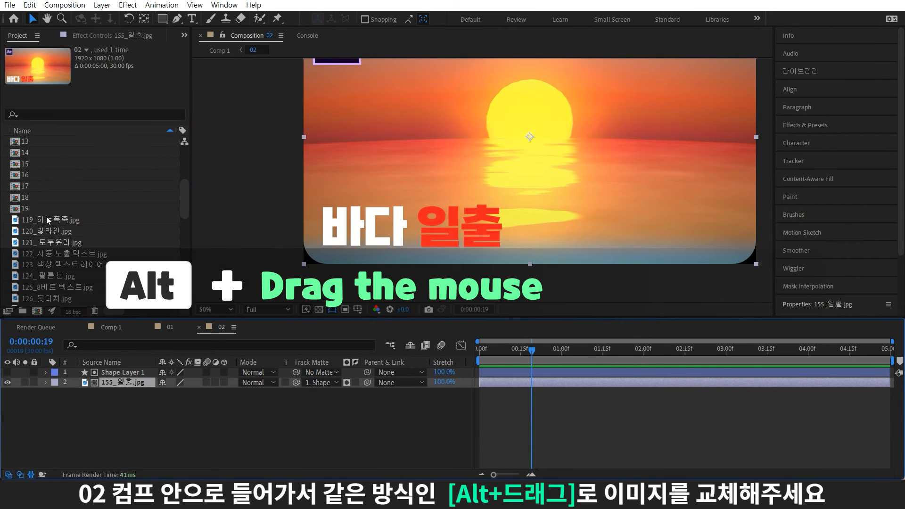
pyautogui.moveTo(56, 227); pyautogui.dragTo(240, 384)
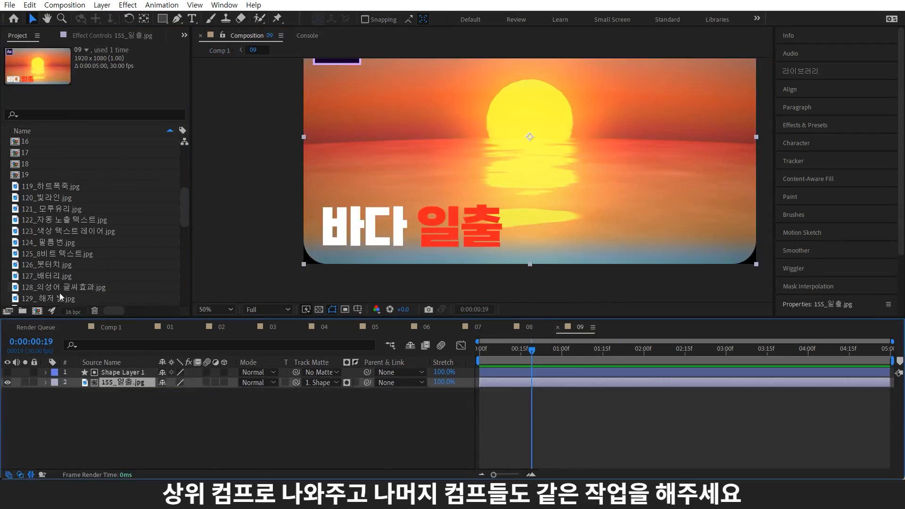
pyautogui.moveTo(47, 243); pyautogui.dragTo(122, 383)
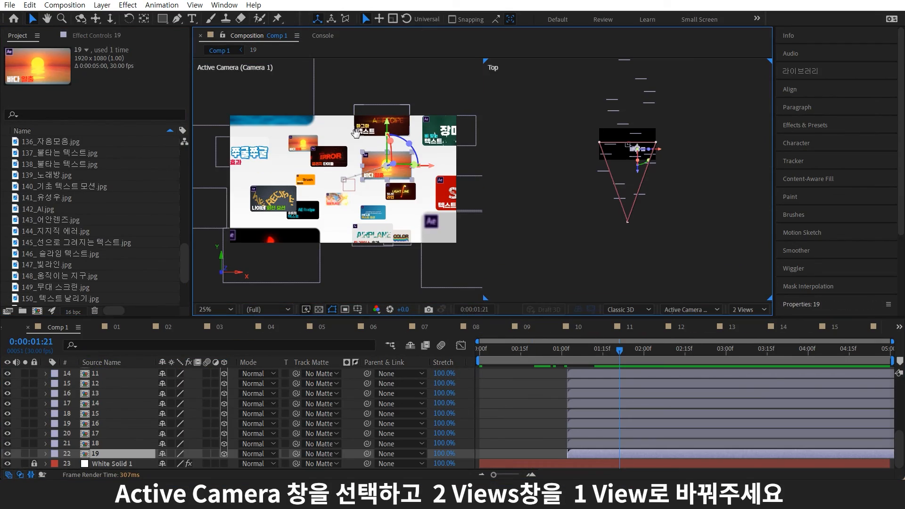
# Switch the Comp 1 viewer back to 1 View showing the Active Camera
pyautogui.moveTo(356, 133); pyautogui.dragTo(379, 140)
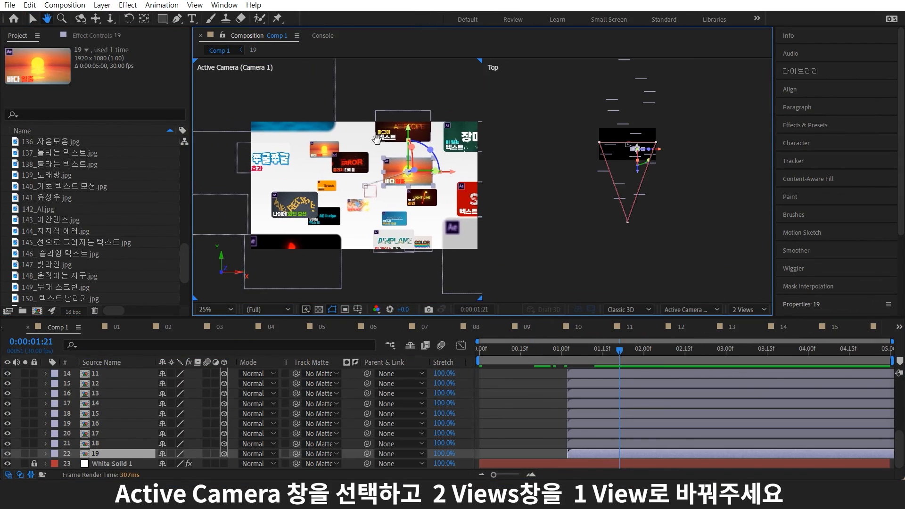
pyautogui.click(749, 309)
pyautogui.click(755, 324)
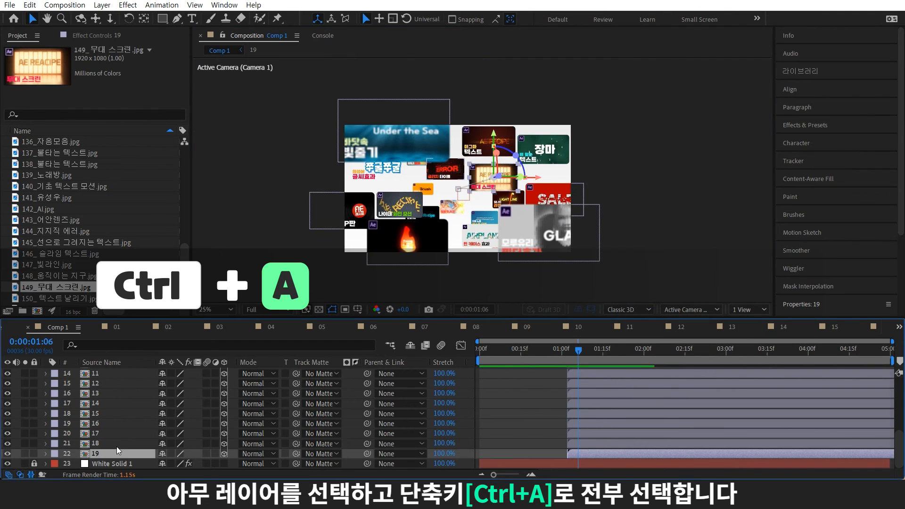
# Select all layers in Comp 1, enable motion blur on them and preview the animation
pyautogui.hotkey('ctrl', 'a')
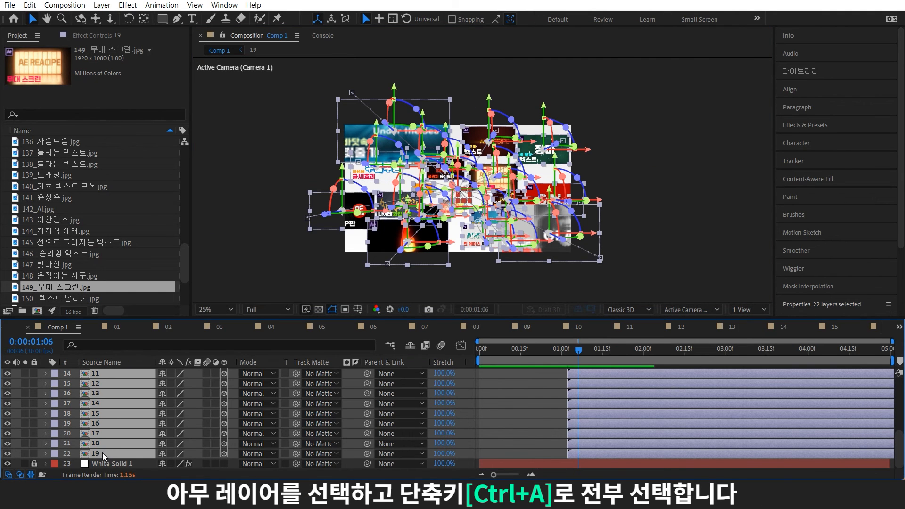
pyautogui.scroll(5, 106, 425)
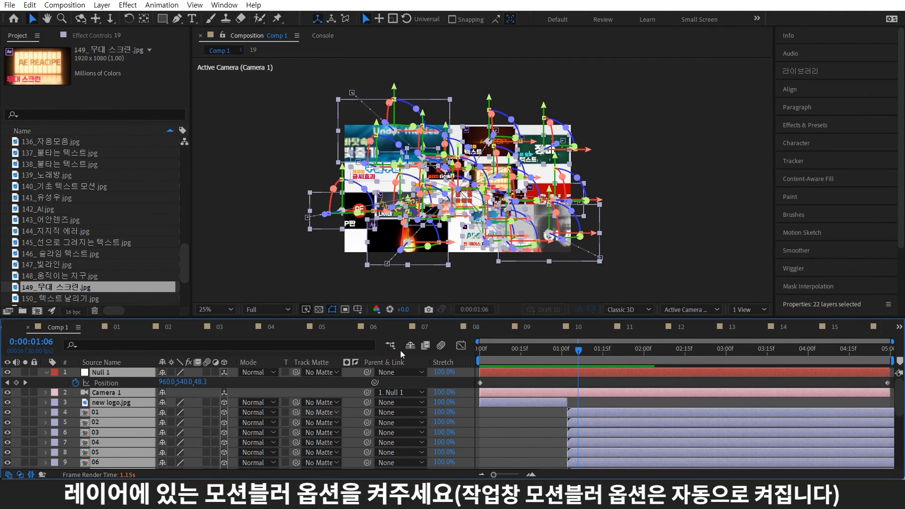
pyautogui.click(205, 402)
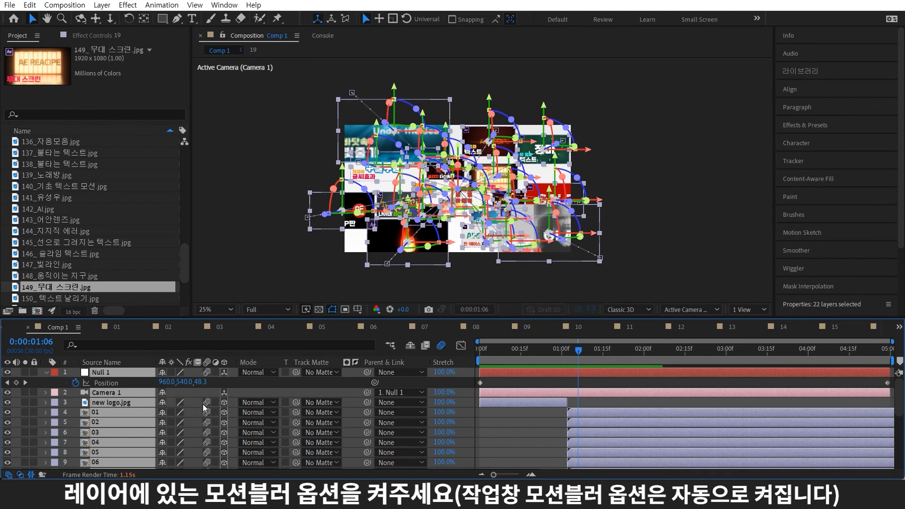
pyautogui.press('space')
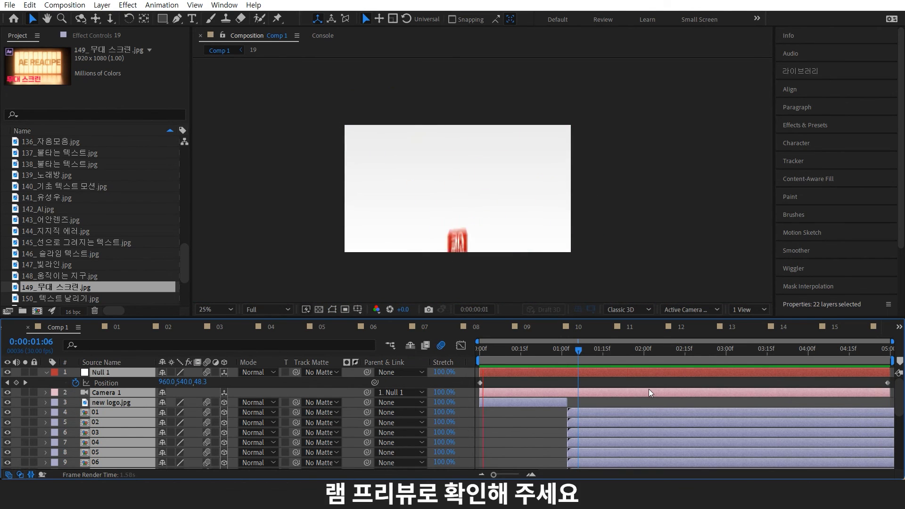